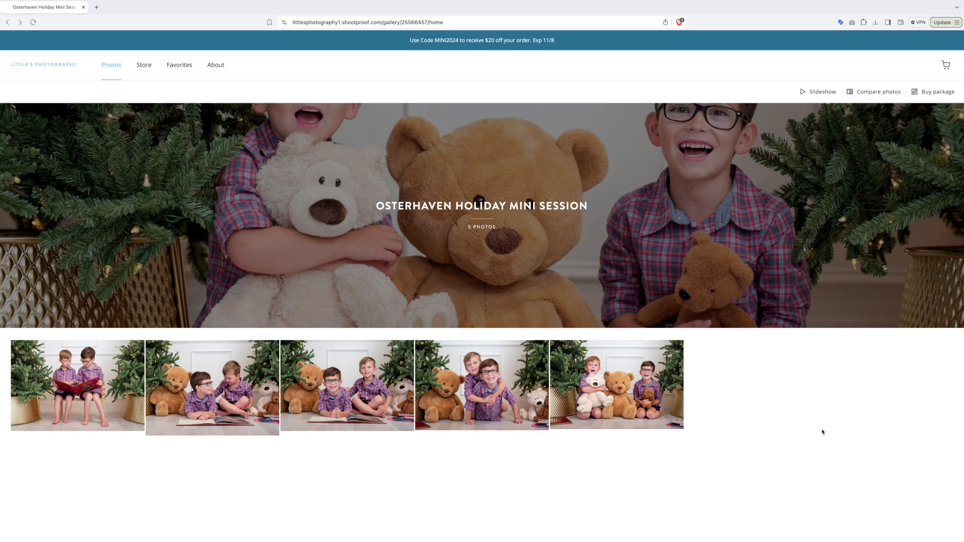
Step: Open the photo of the boys reading and bring up its Holiday card designs
mouse_move(102, 370)
click(69, 373)
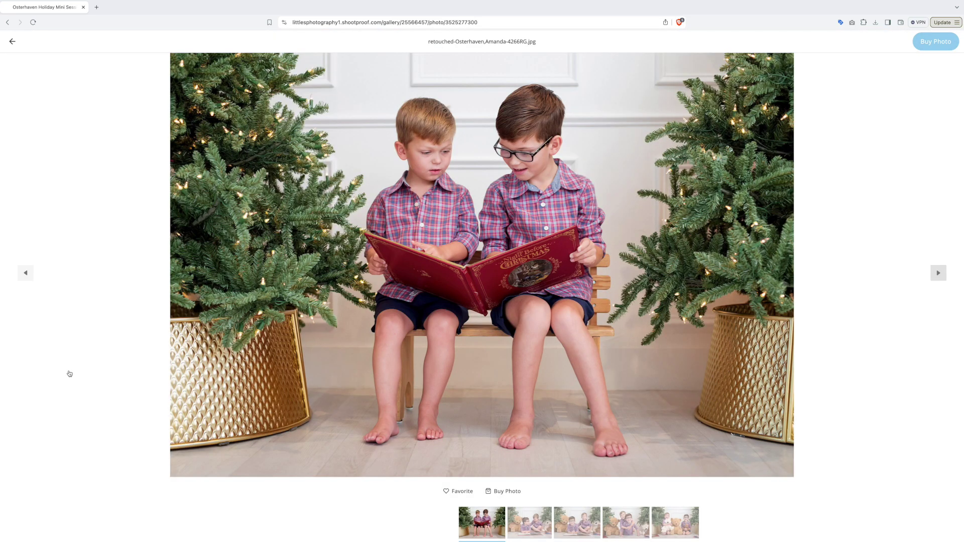
click(517, 493)
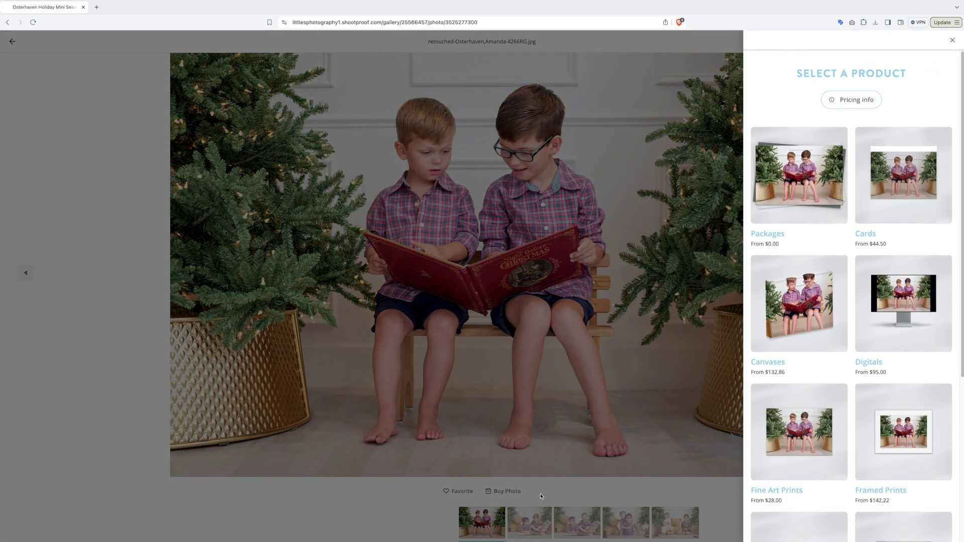
click(869, 201)
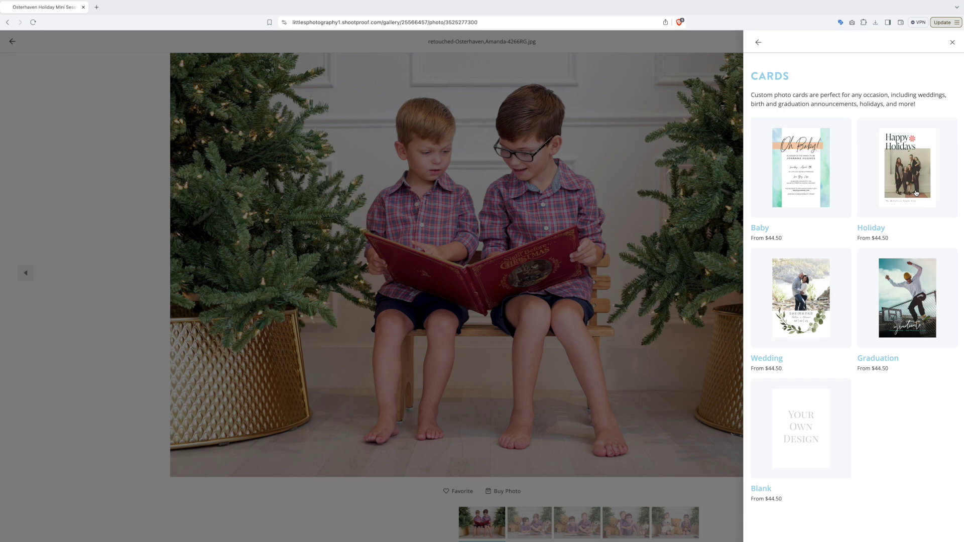
click(916, 192)
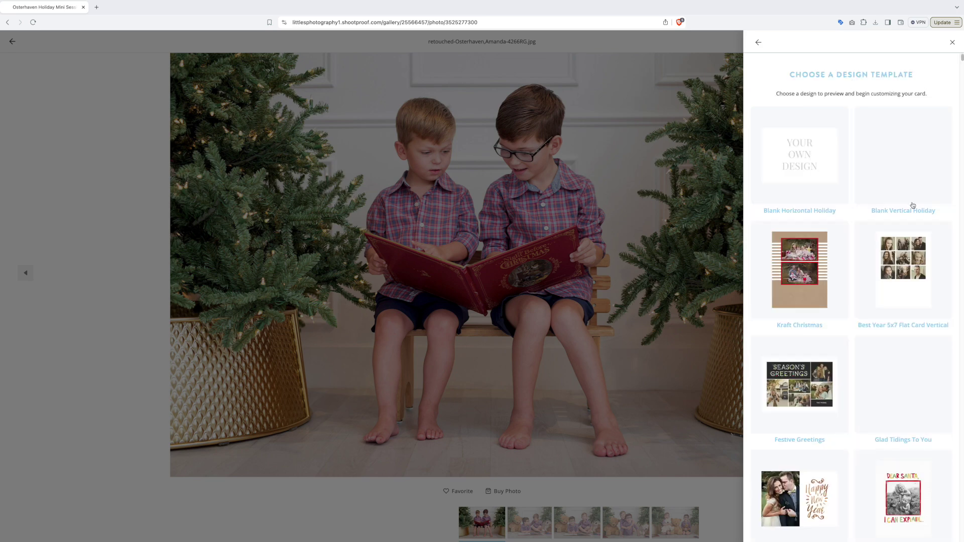
Step: Browse the holiday templates and preview the O Holy Night card design
scroll(913, 205, down, 5)
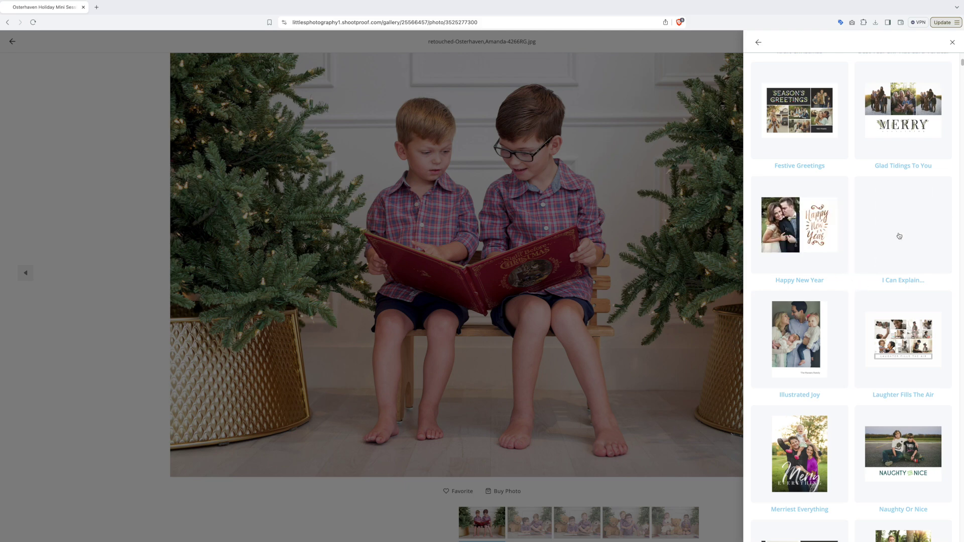
scroll(897, 239, down, 8)
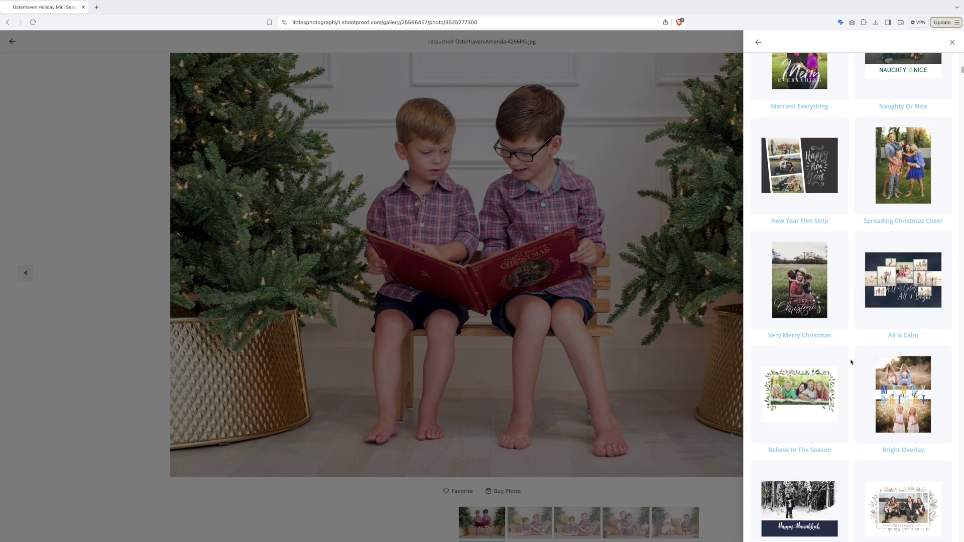
scroll(851, 362, down, 2)
scroll(851, 363, down, 5)
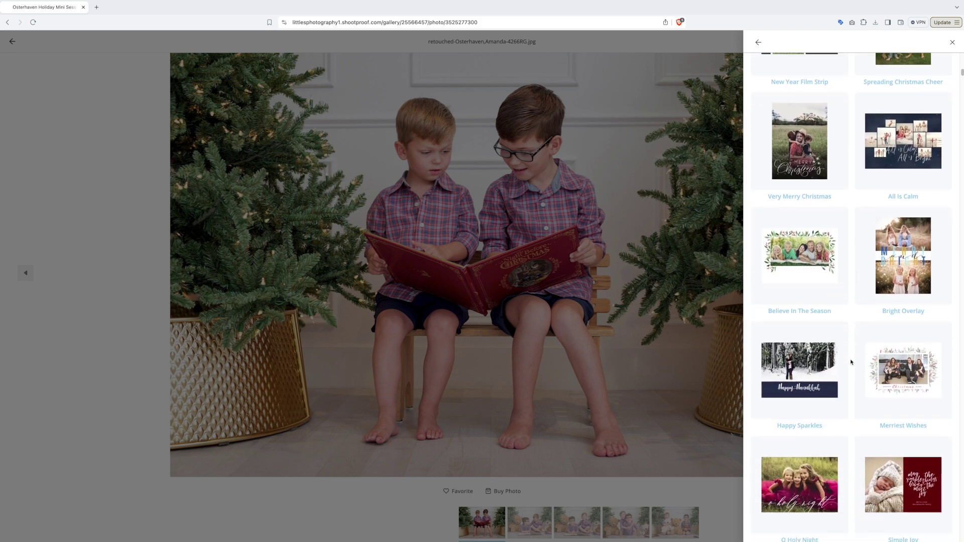
scroll(851, 362, down, 1)
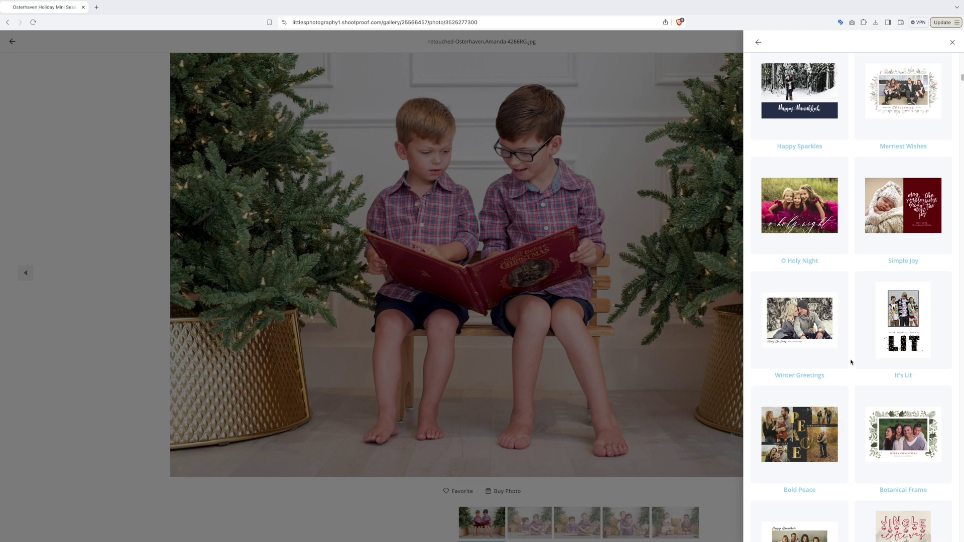
click(797, 219)
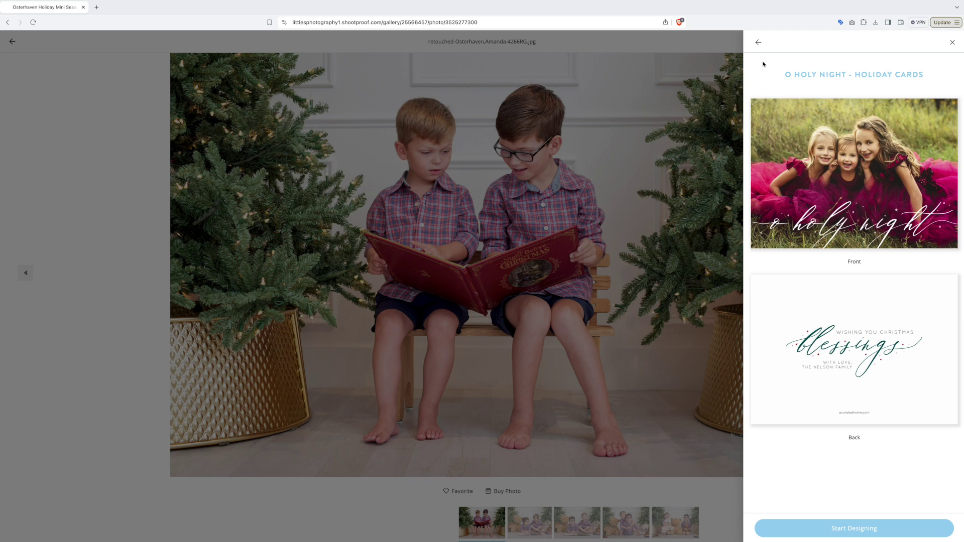
click(758, 42)
Step: Preview the Evergreen Christmas Dreams card and start designing it
scroll(859, 360, down, 3)
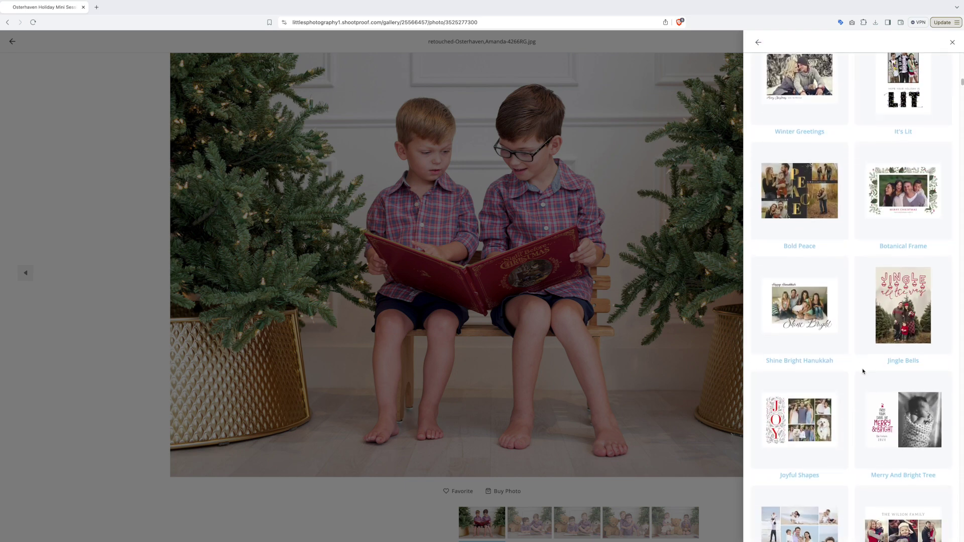
scroll(862, 372, down, 2)
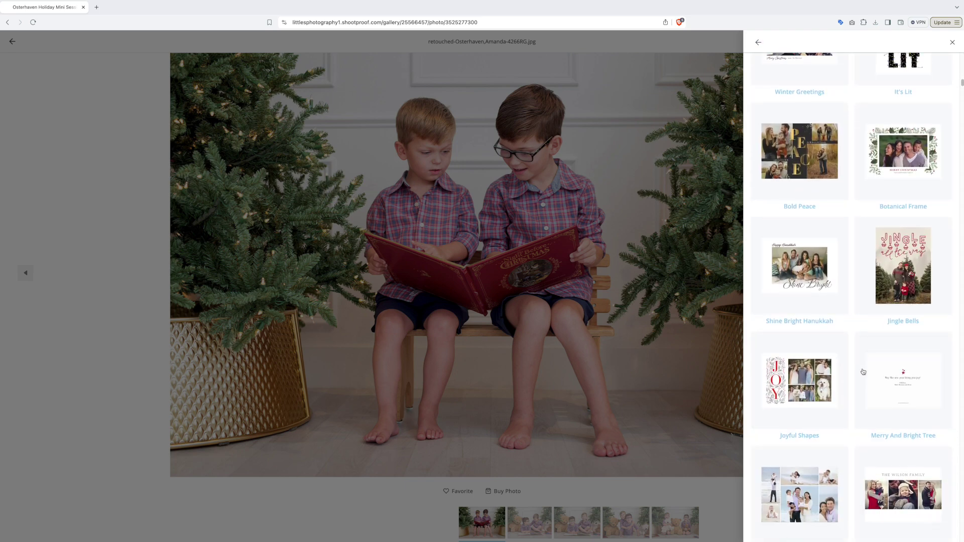
scroll(862, 372, down, 5)
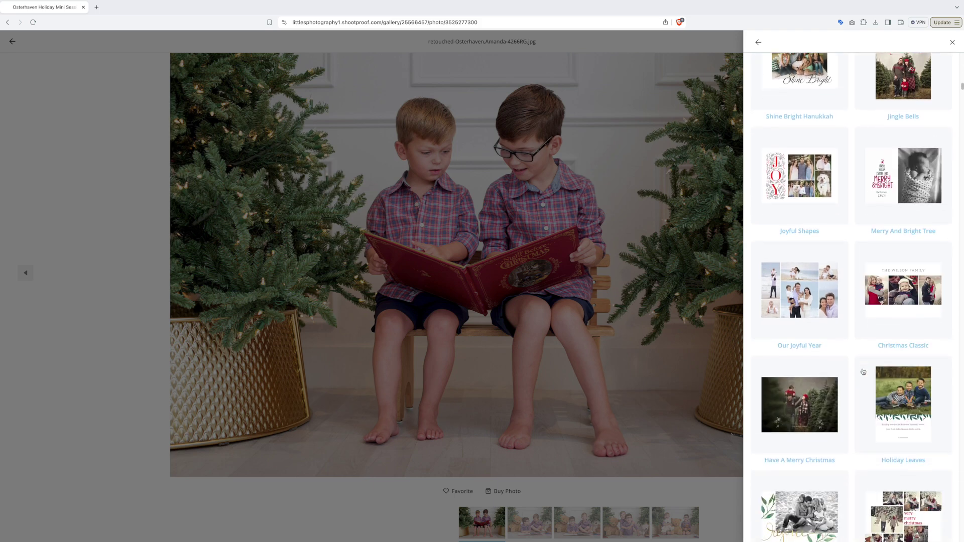
scroll(863, 372, down, 3)
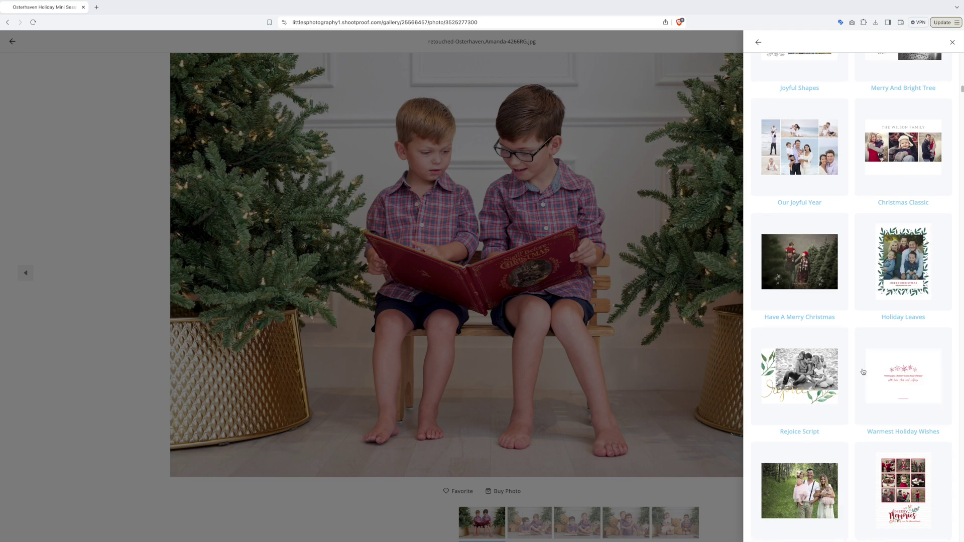
scroll(863, 372, down, 3)
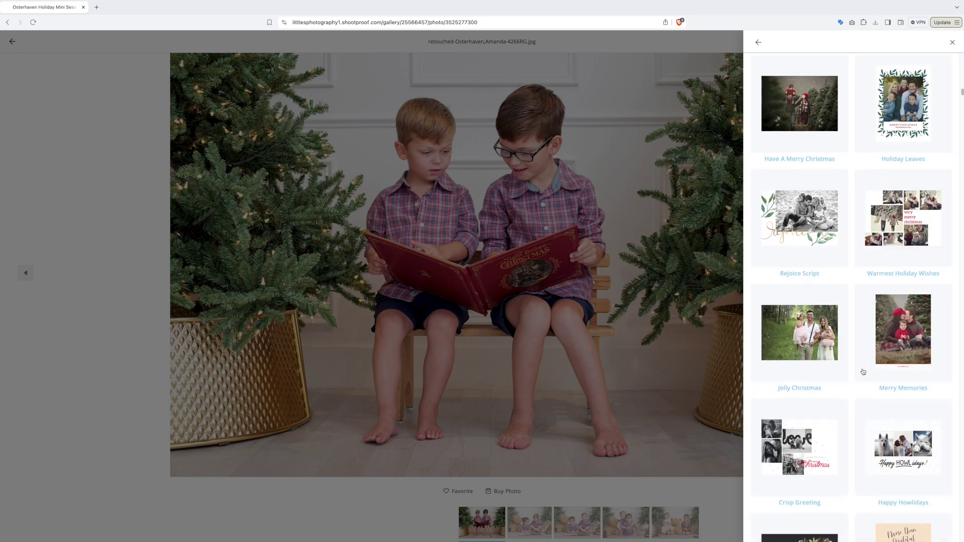
scroll(863, 372, down, 2)
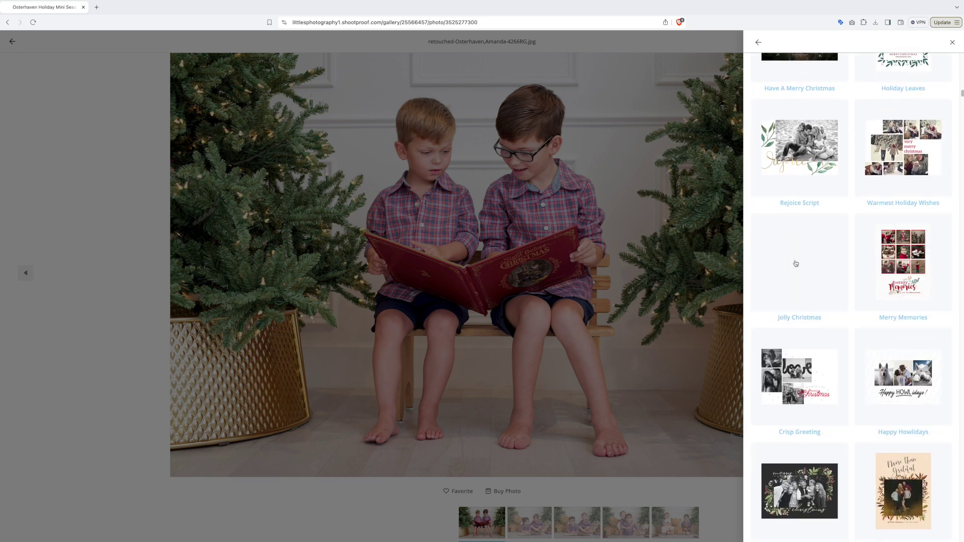
scroll(846, 336, down, 7)
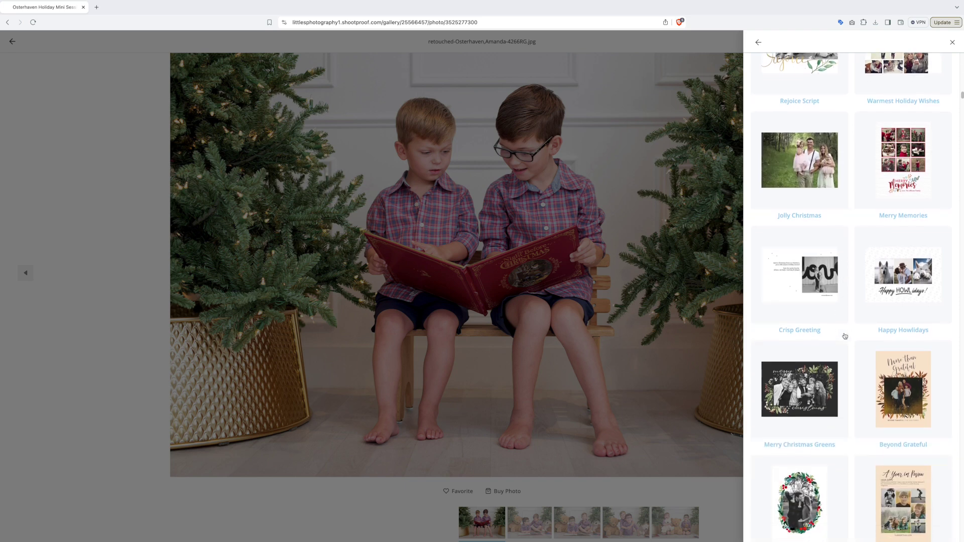
scroll(845, 336, down, 2)
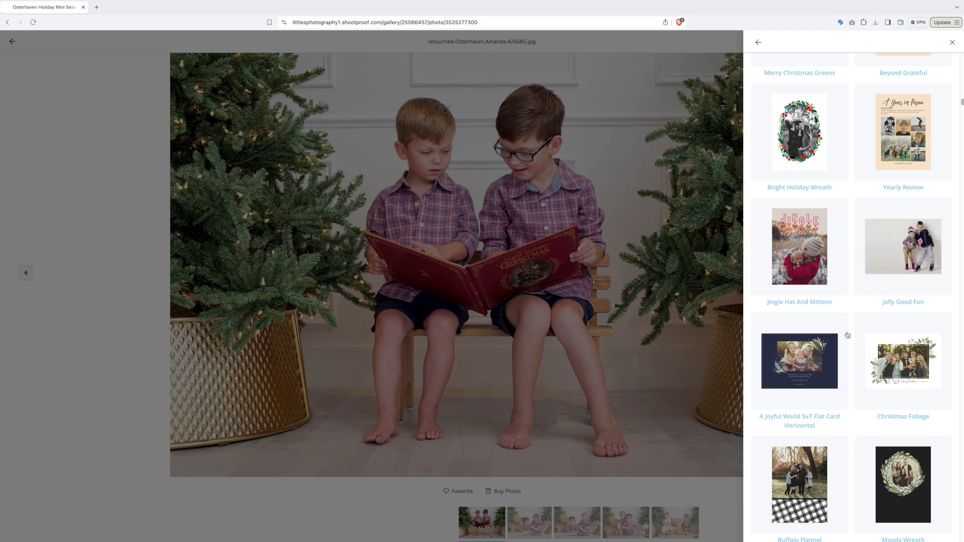
scroll(860, 340, down, 3)
scroll(860, 340, down, 6)
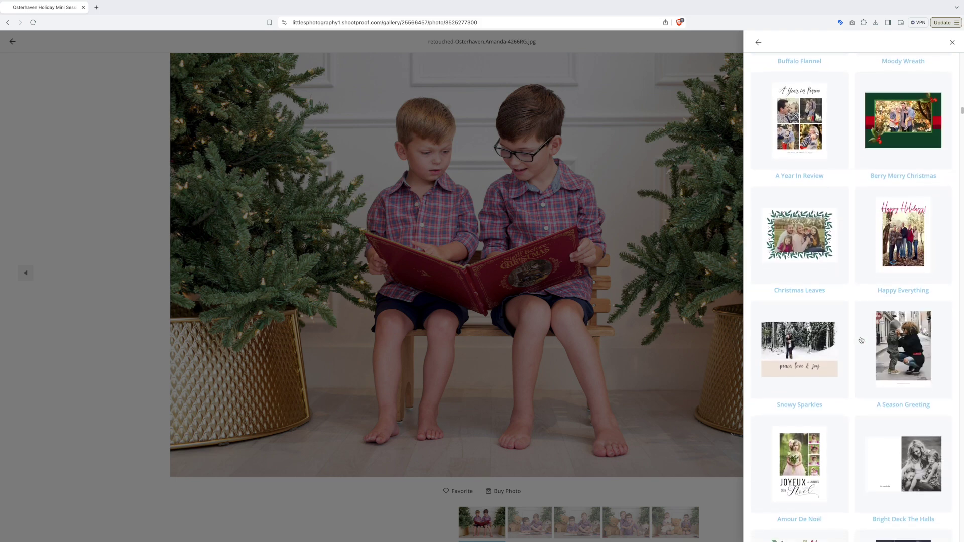
scroll(859, 339, down, 5)
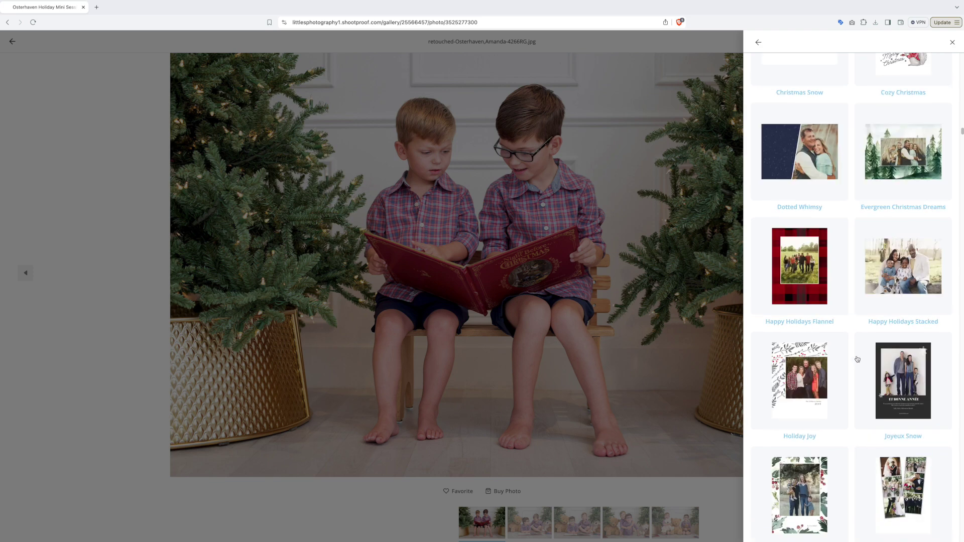
click(911, 166)
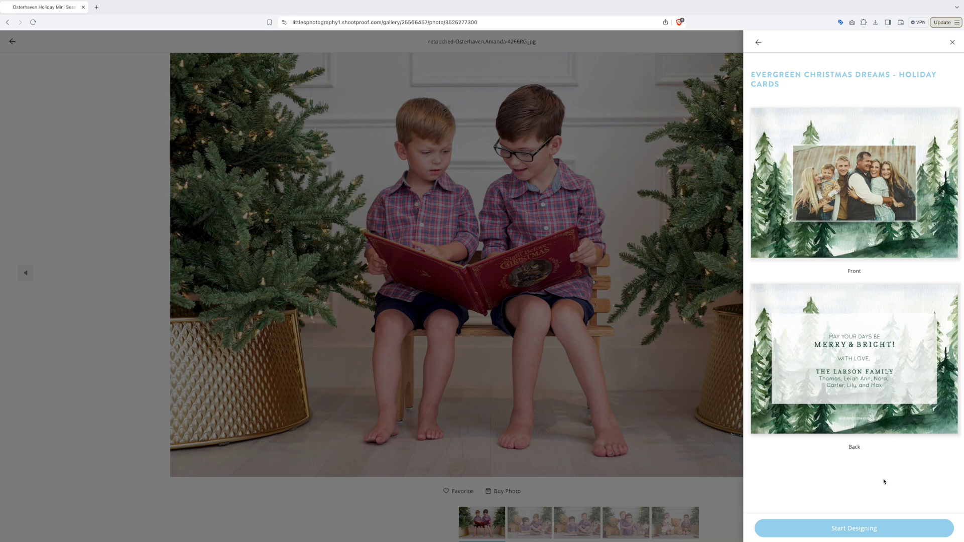
click(887, 530)
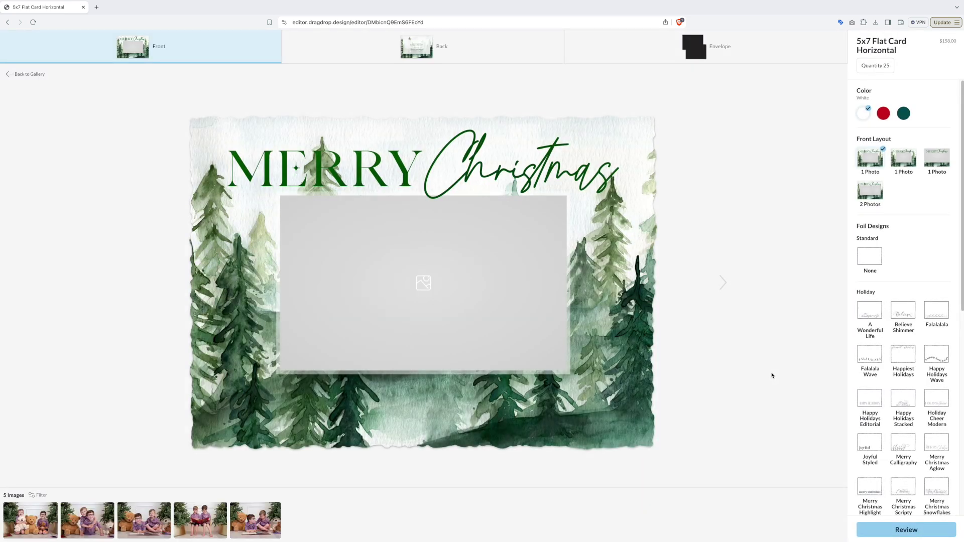
Step: Put the boys-with-open-book-and-teddy-bears photo on the card front, then view the back
drag(199, 523, 332, 339)
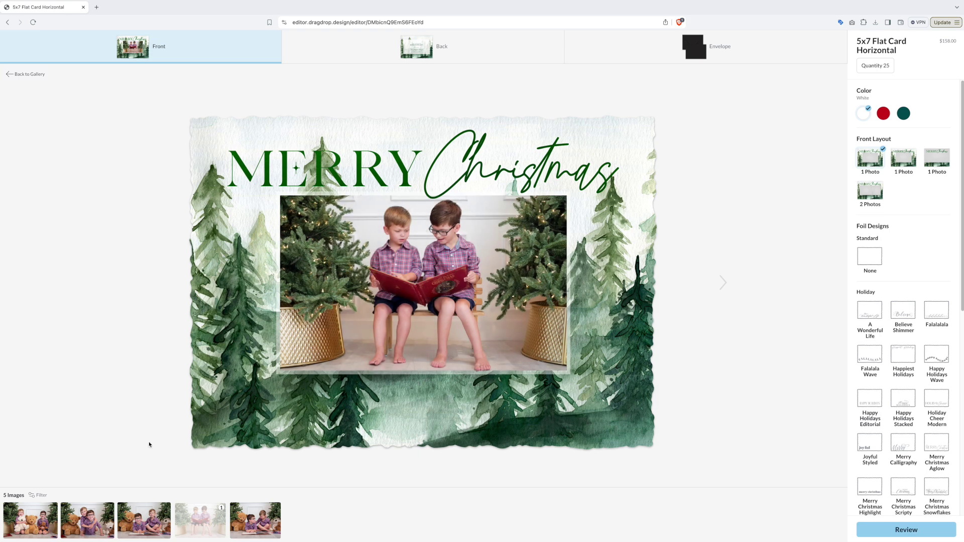
drag(30, 521, 327, 328)
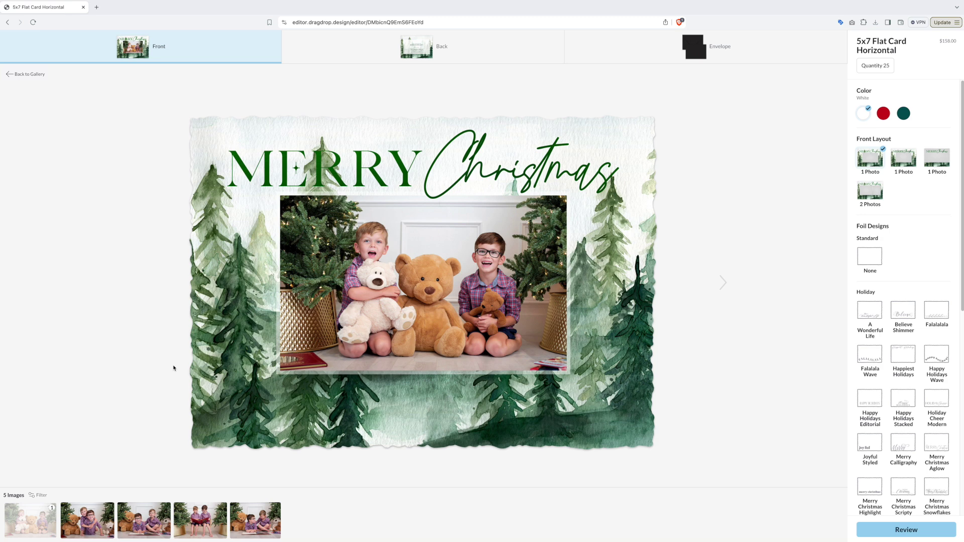
drag(144, 520, 345, 308)
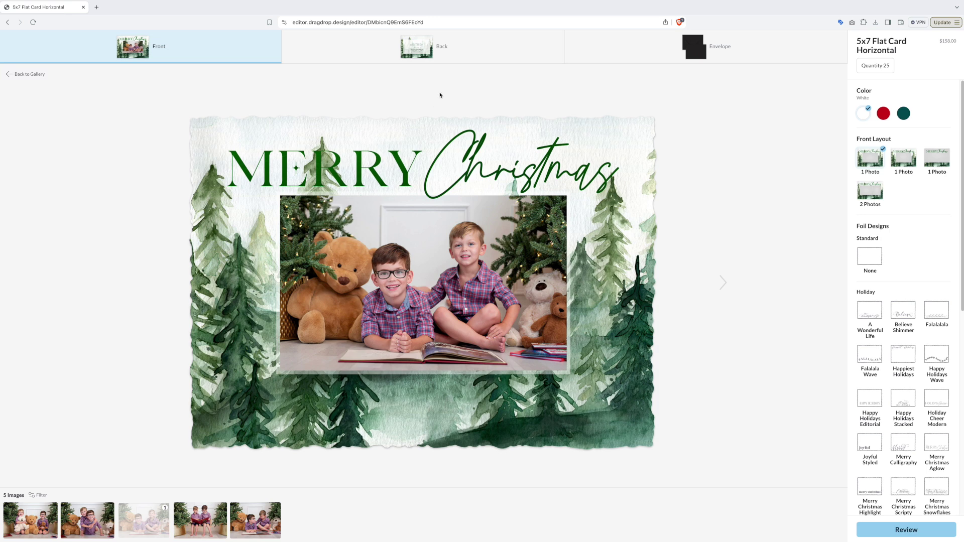
click(416, 48)
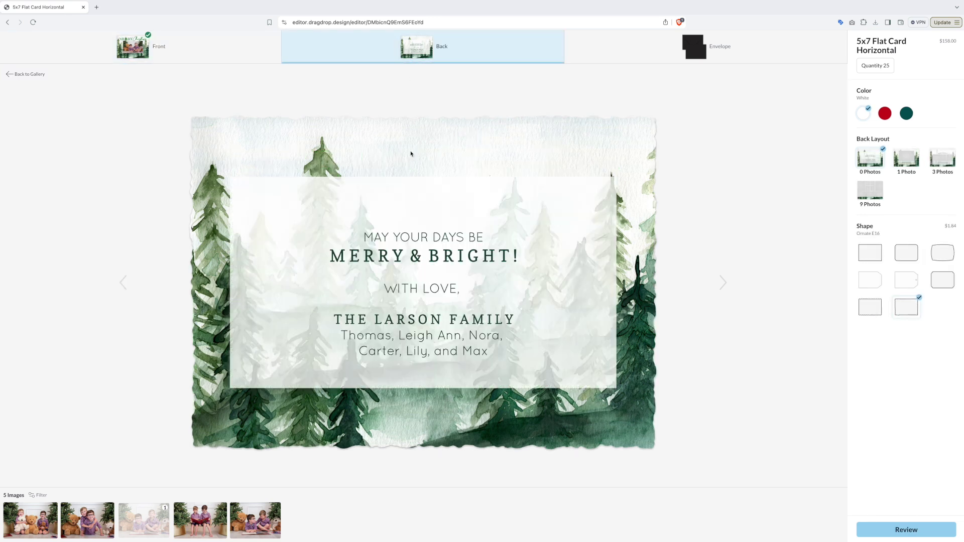
Step: Change the family surname on the card back to SMITH
click(432, 320)
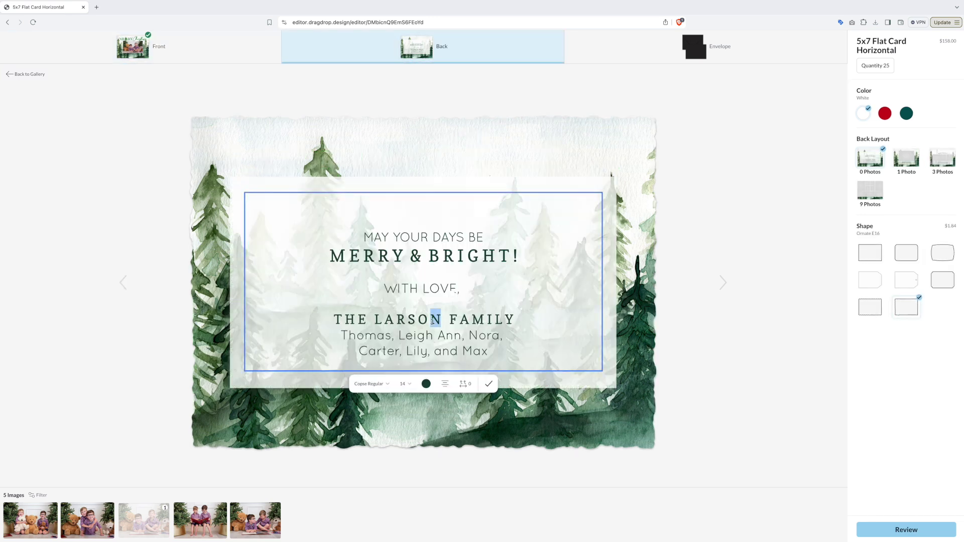
drag(444, 320, 374, 319)
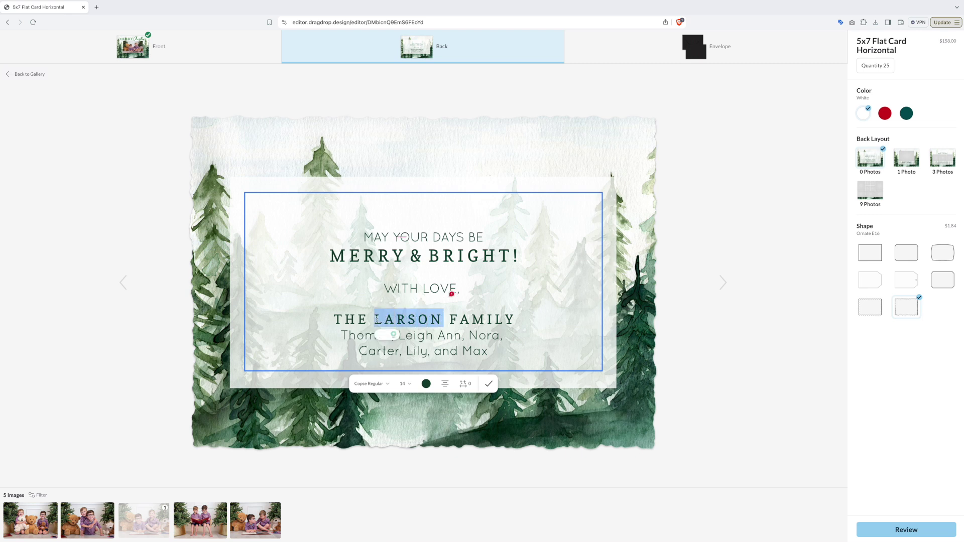
text(Smith)
key(BackSpace)
key(BackSpace)
key(BackSpace)
key(BackSpace)
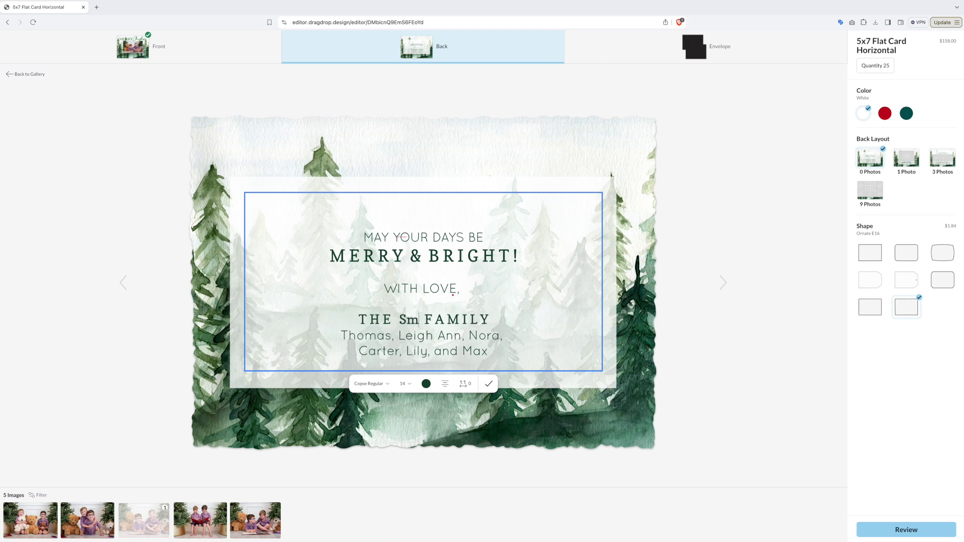
text(MITH)
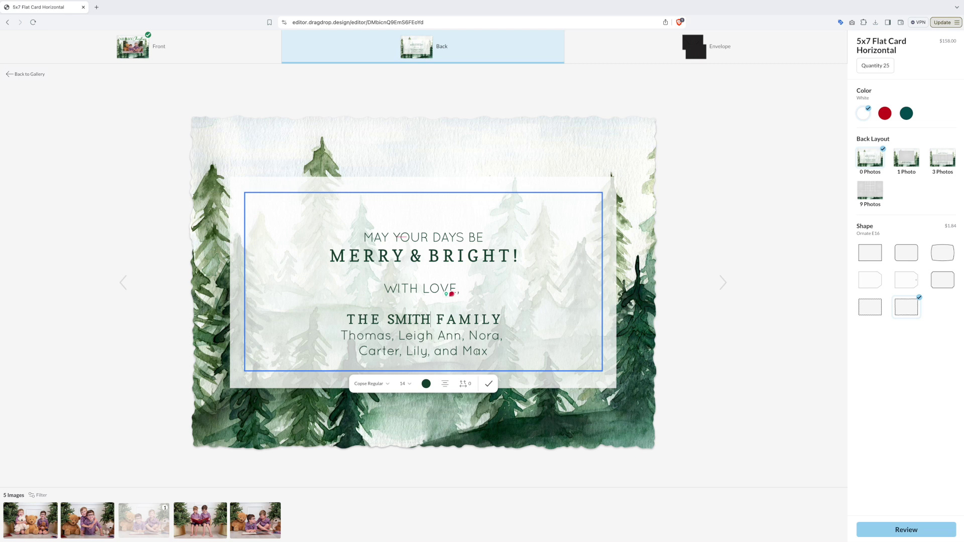
Step: Replace the name lines with 'Ann, Carlos, Tim, and Luke'
drag(489, 352, 341, 336)
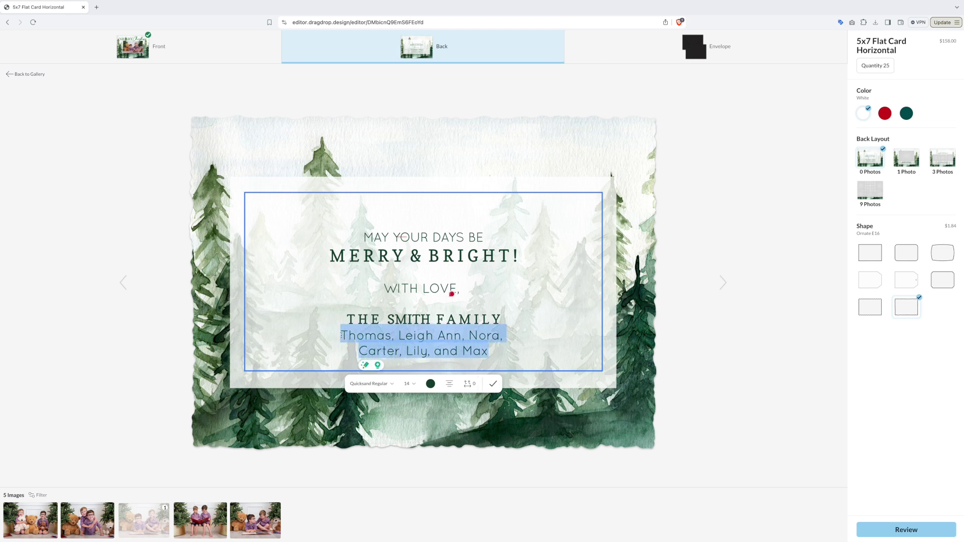
text(ANN,)
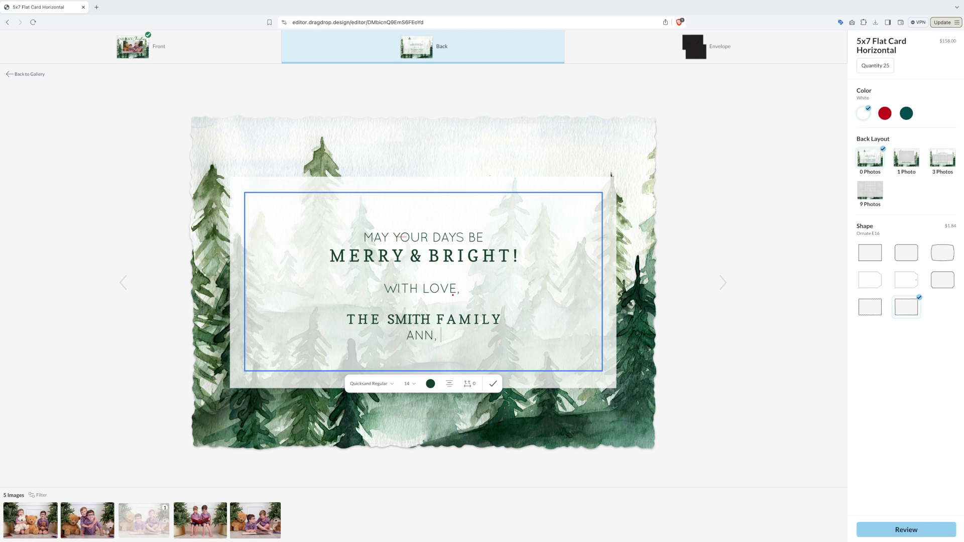
key(BackSpace)
key(BackSpace)
key(BackSpace)
key(BackSpace)
text(nn, Carlos, Tim, and)
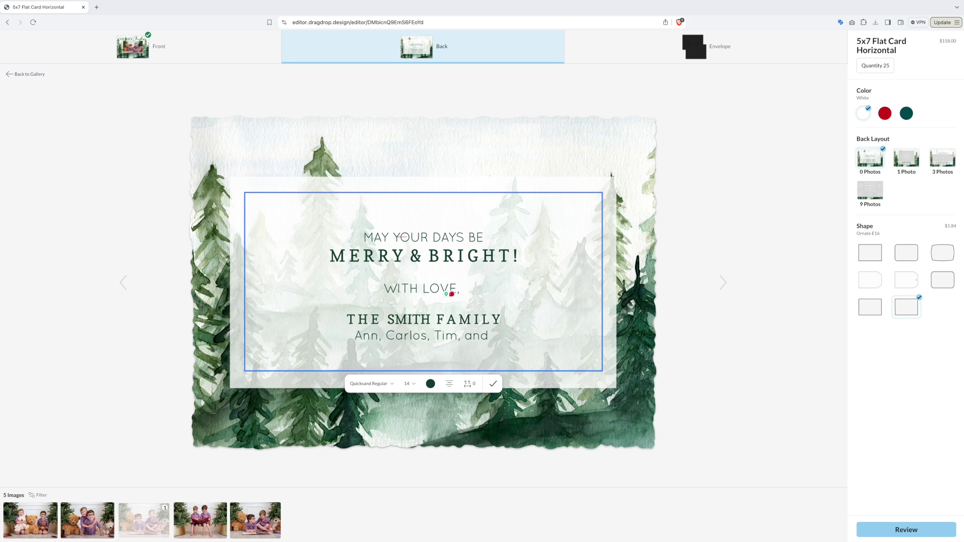
text(Luke)
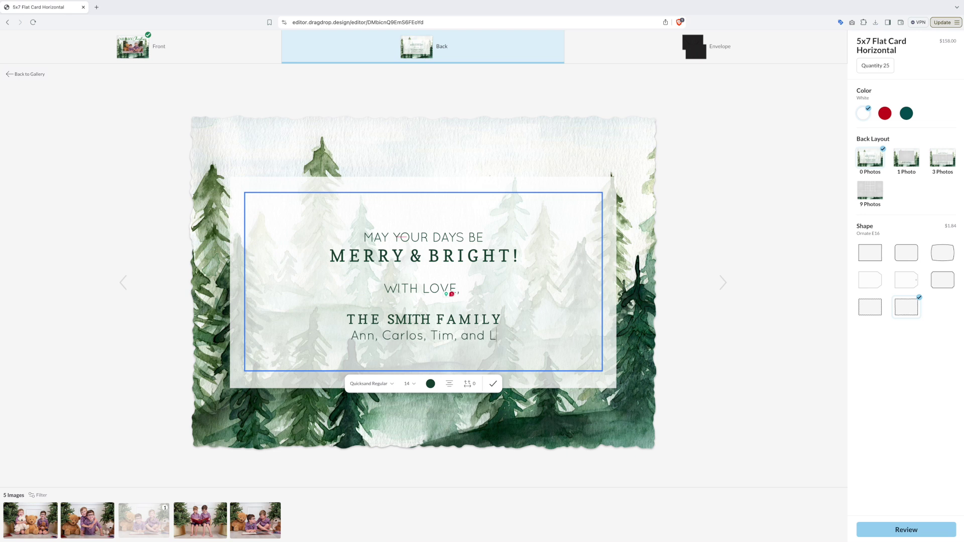
click(774, 358)
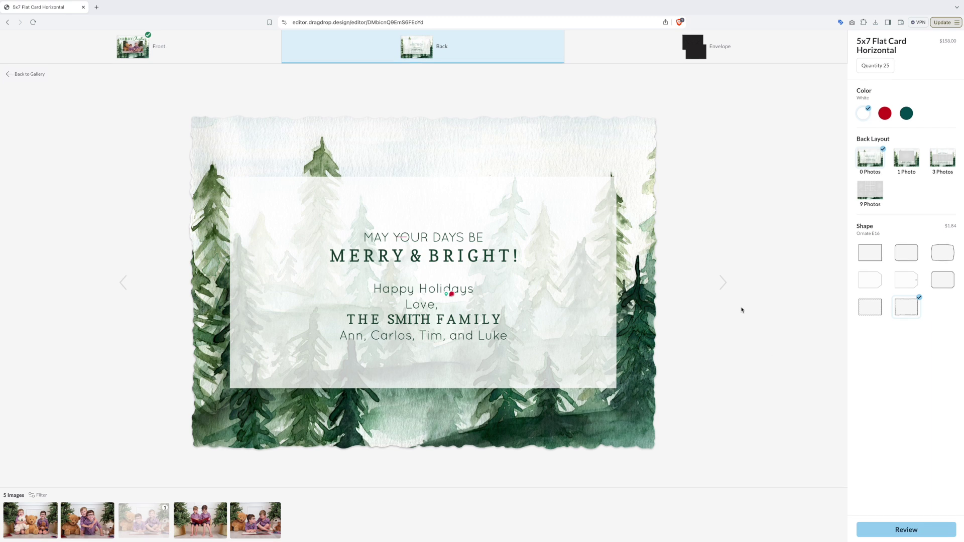
Step: Add return-address printing to the envelope and apply the Mail to Stamped White design
click(723, 283)
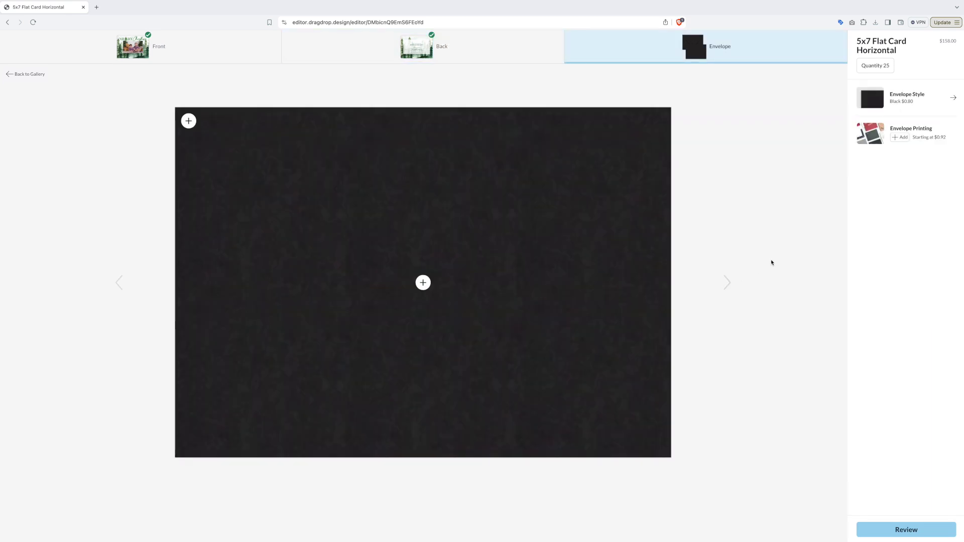
click(896, 138)
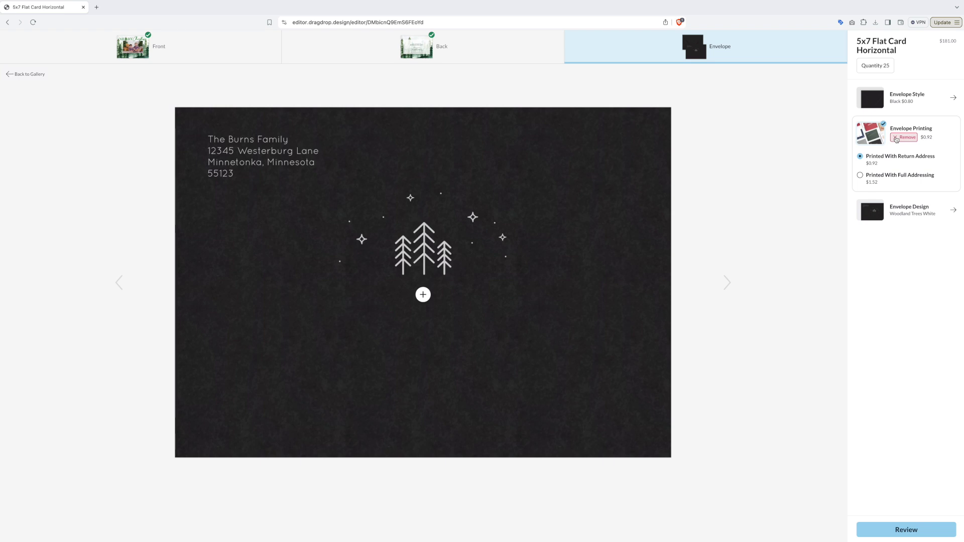
click(921, 216)
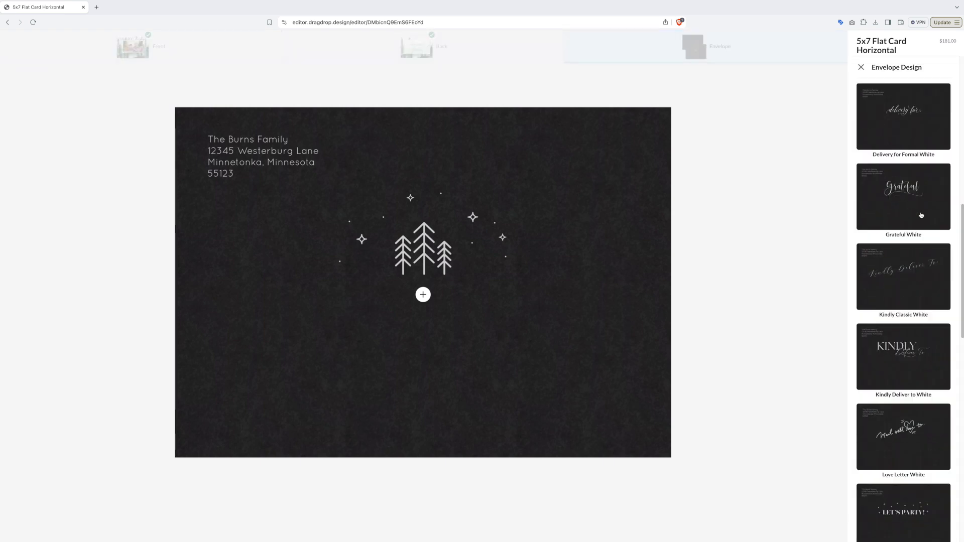
scroll(915, 261, down, 10)
scroll(916, 286, up, 5)
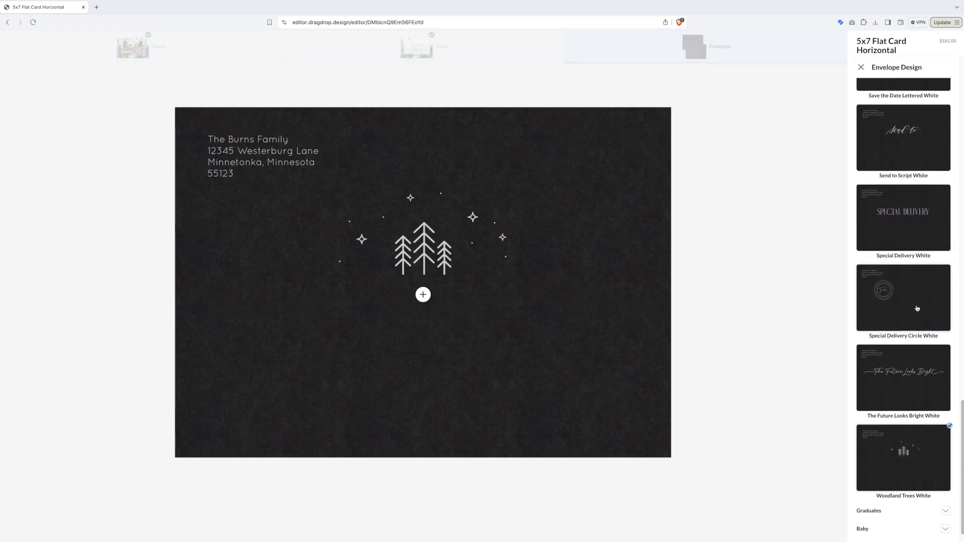
scroll(917, 309, up, 3)
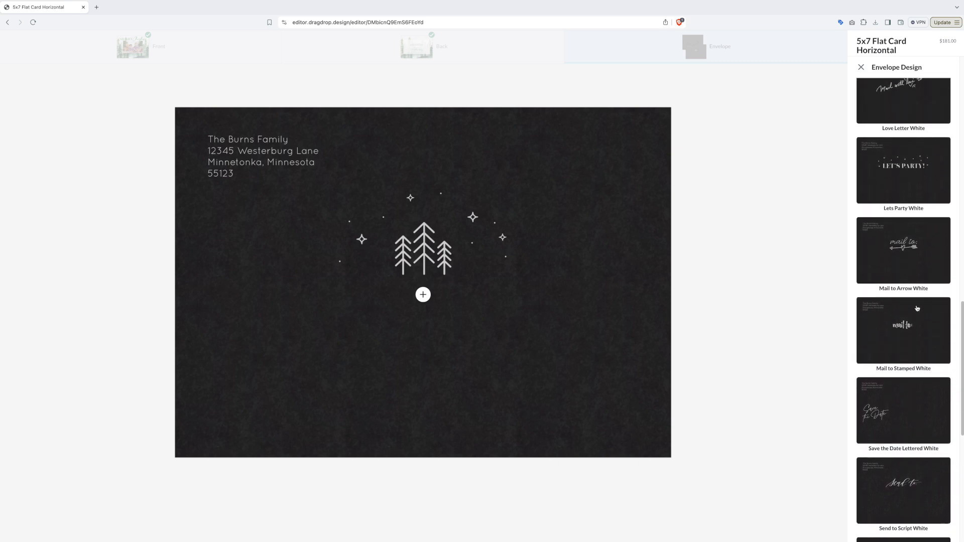
click(905, 325)
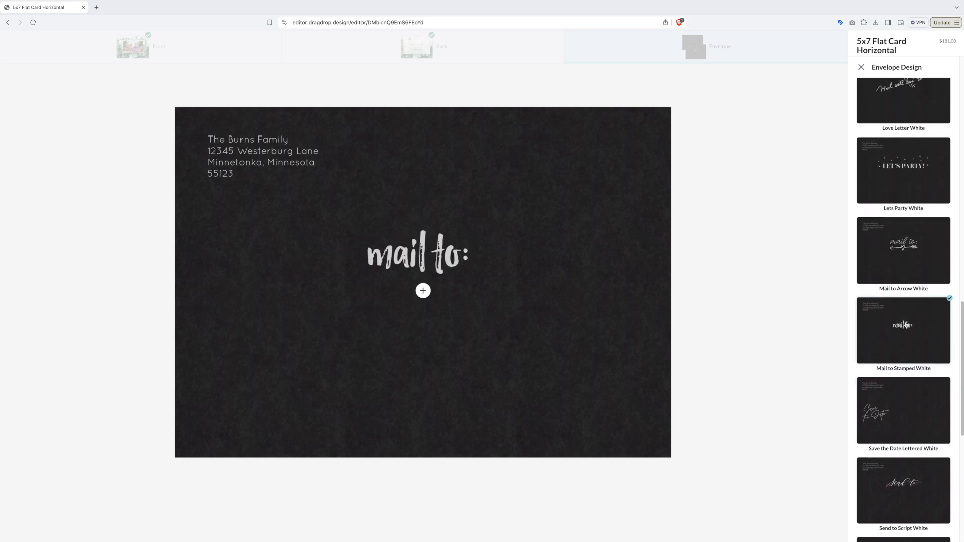
scroll(902, 329, down, 7)
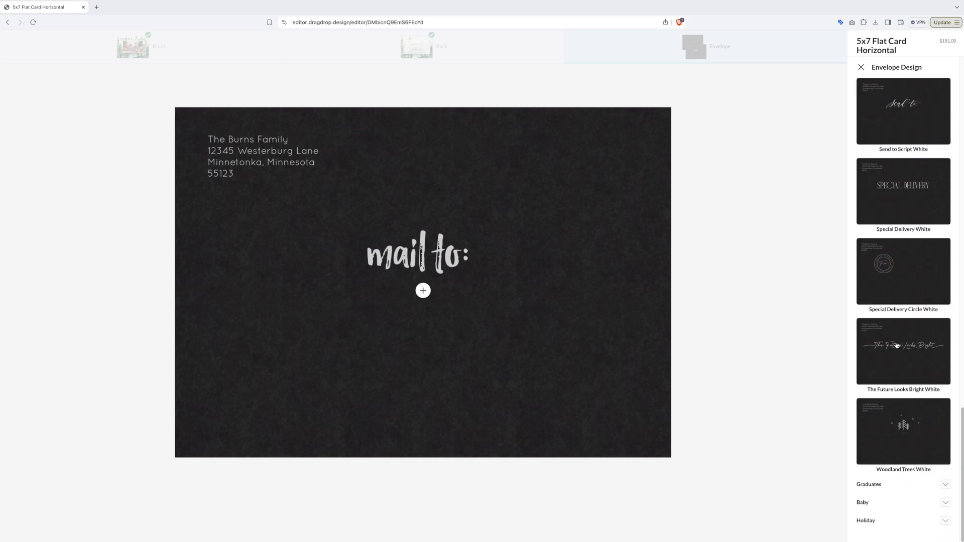
click(861, 66)
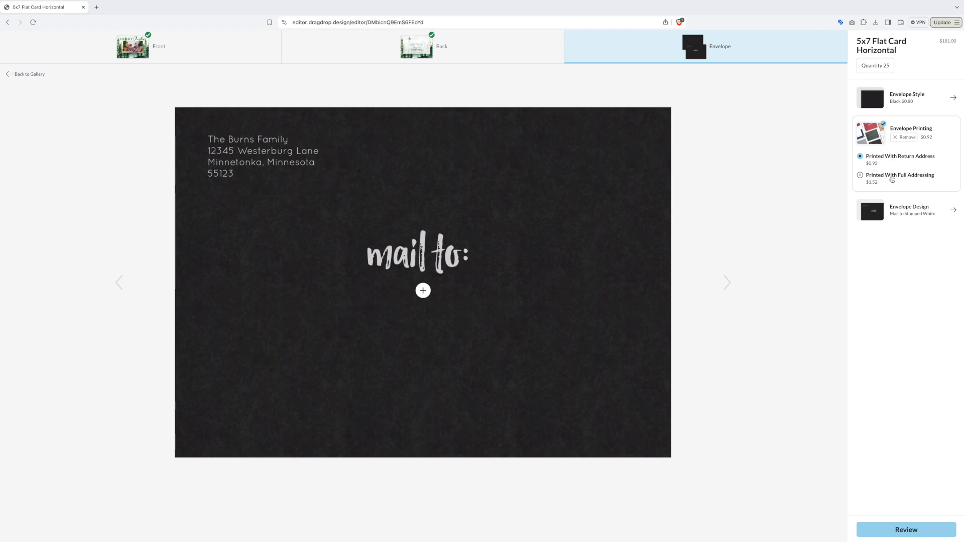
Step: Replace the return address with 'The Smith Family' and '12345 North Federal Hwy'
mouse_move(424, 293)
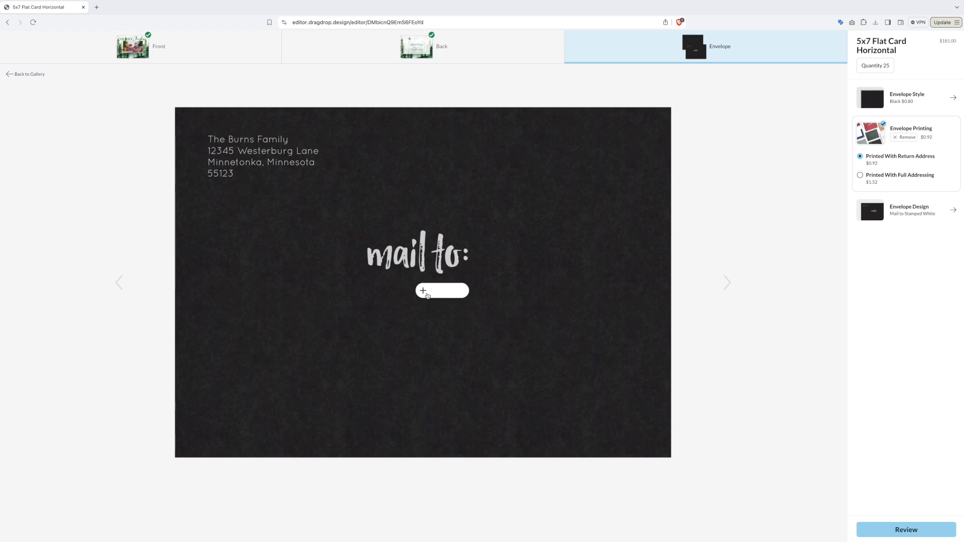
click(287, 140)
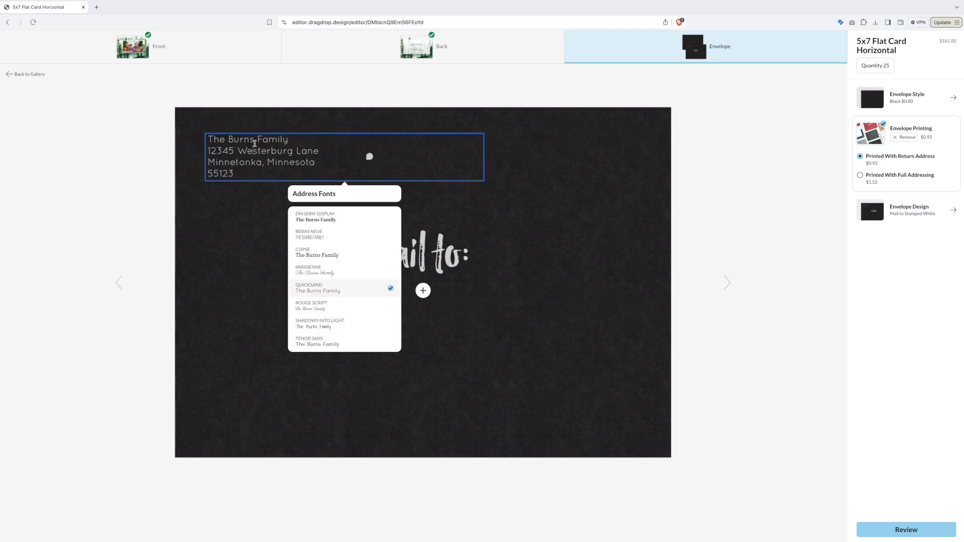
double_click(287, 139)
click(287, 137)
triple_click(277, 139)
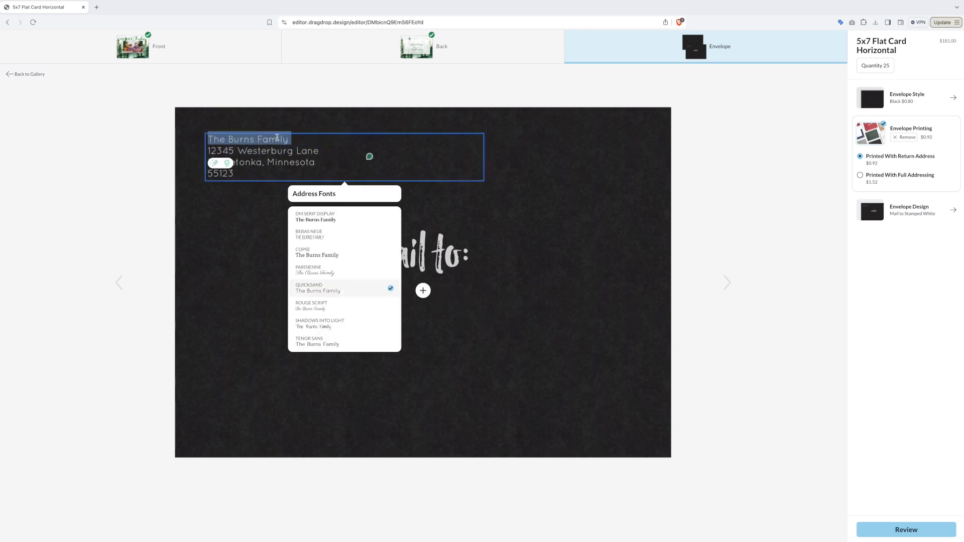
text(The Smith Family)
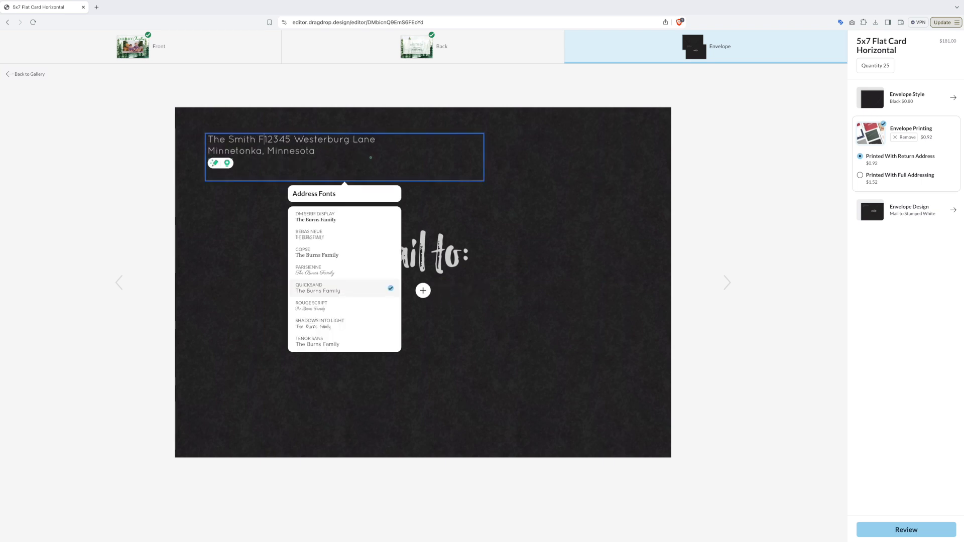
key(Return)
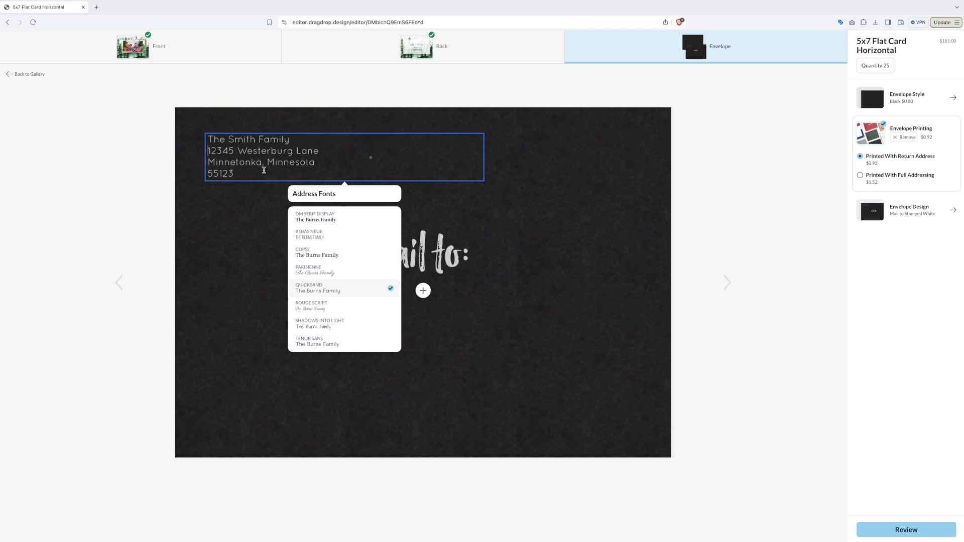
drag(240, 175, 207, 150)
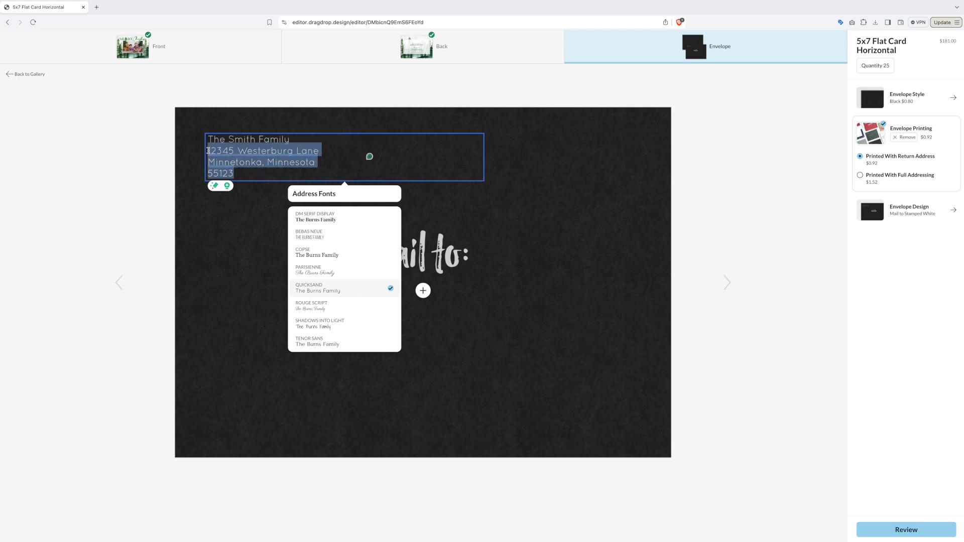
text(12345)
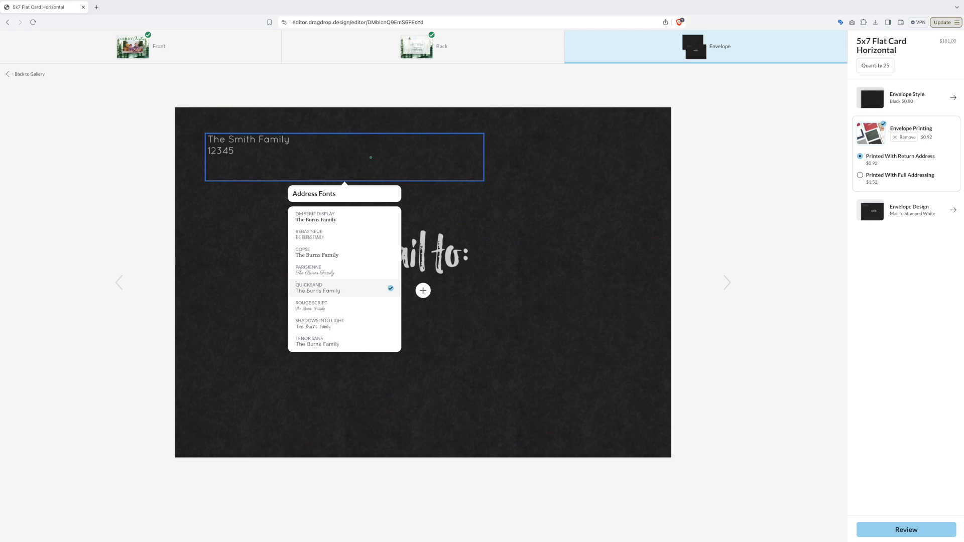
text( North Federal Hwy)
Step: Try full-address printing, cancel the address upload, and keep return-address-only printing
click(423, 294)
click(424, 291)
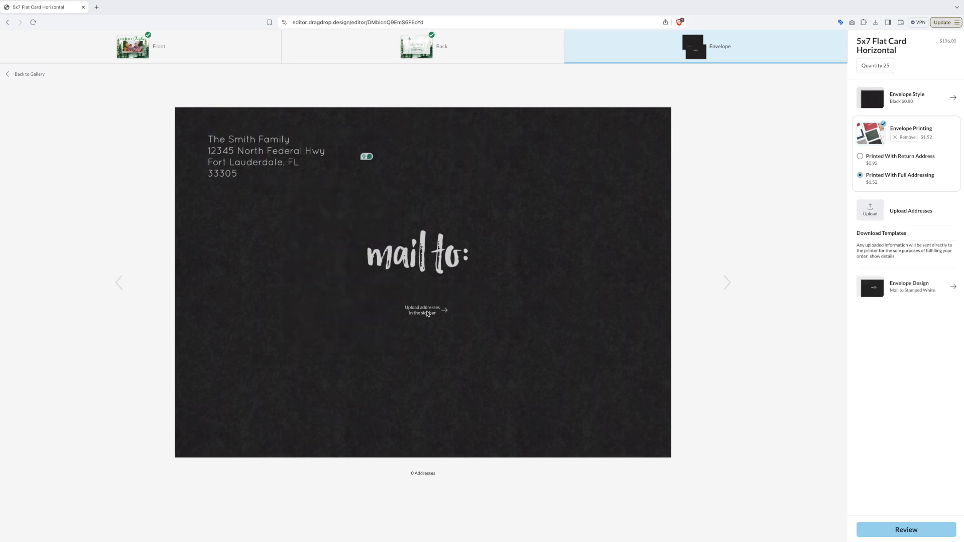
click(872, 211)
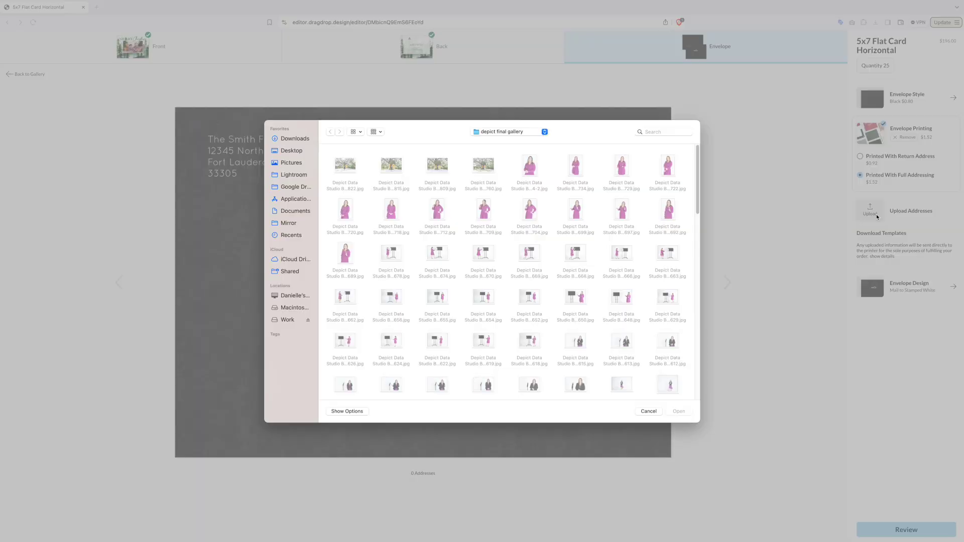
click(649, 412)
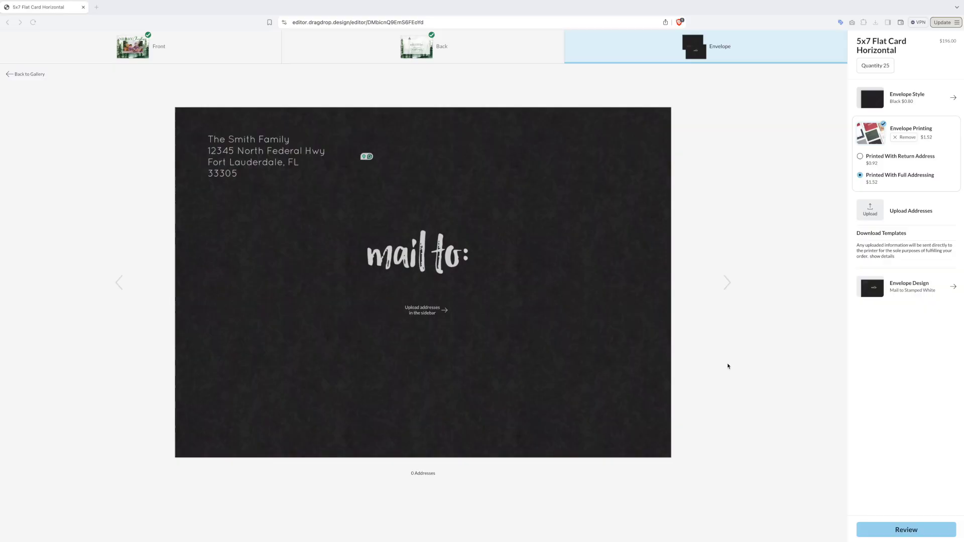
click(860, 157)
Step: Make the envelope Crimson Red and reapply the Mail to Stamped White design
click(929, 97)
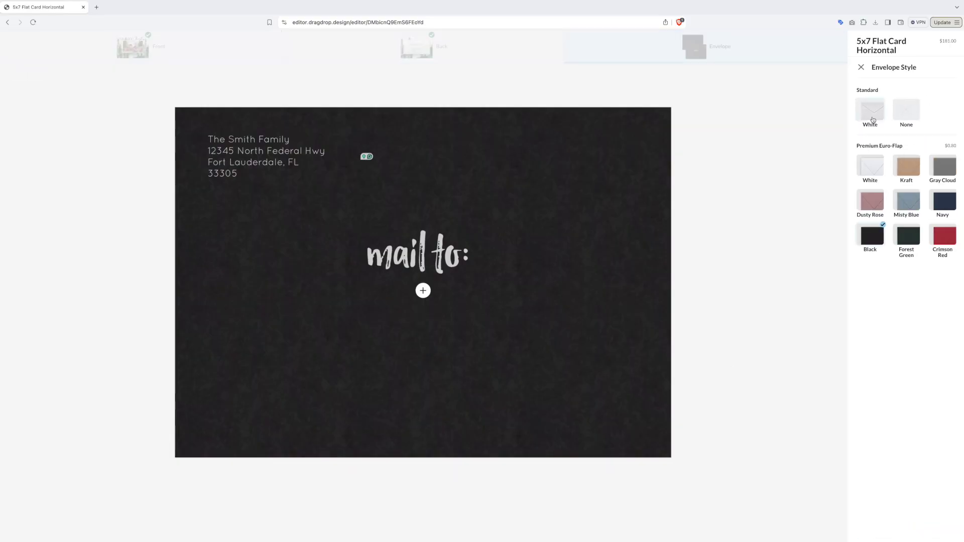
click(873, 168)
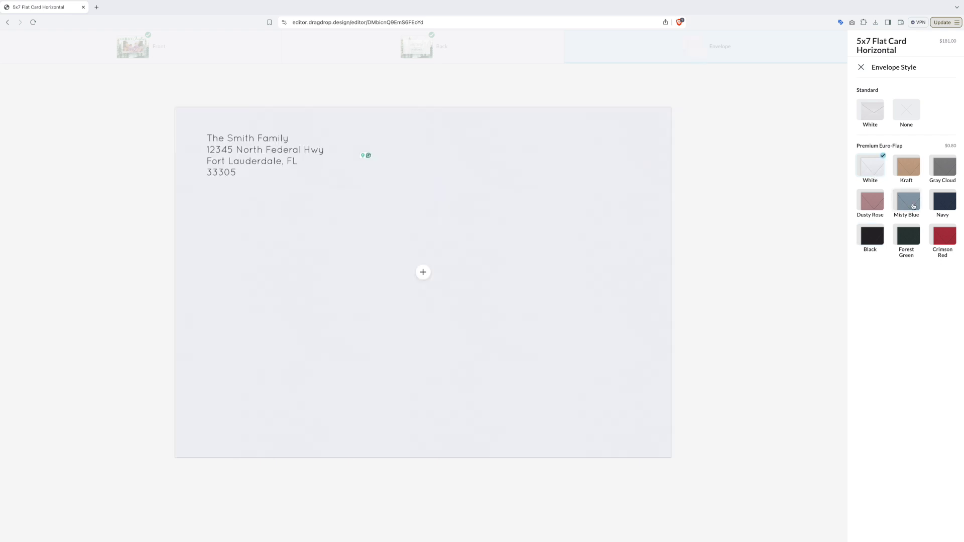
click(906, 238)
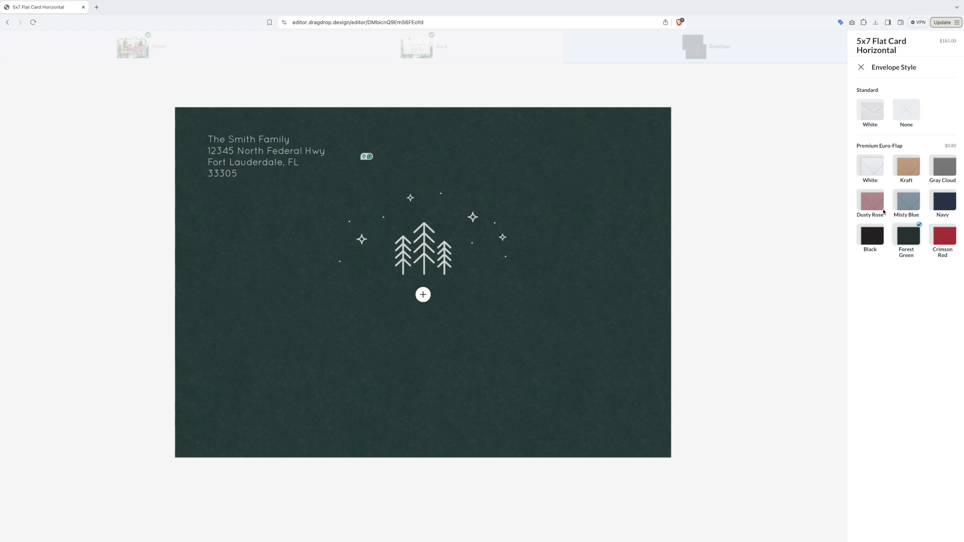
click(947, 239)
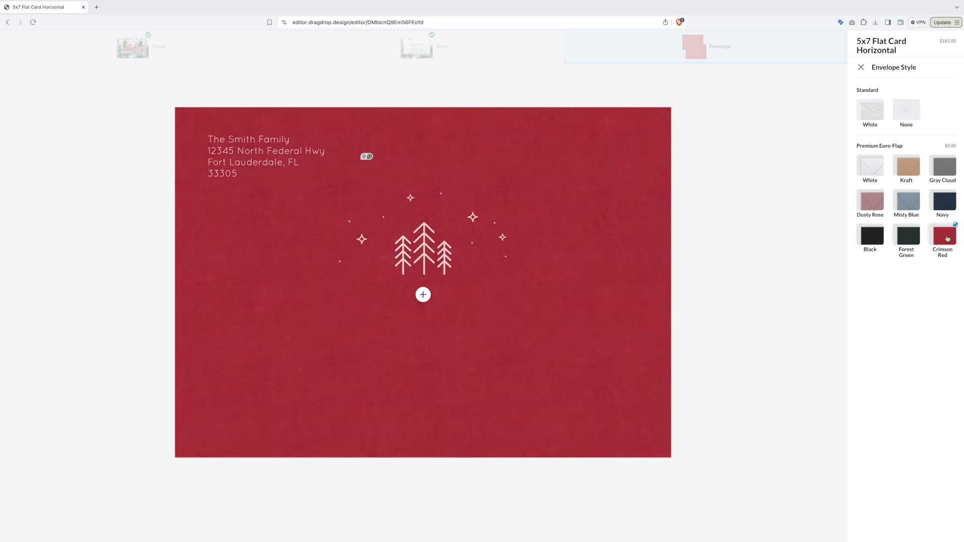
click(861, 68)
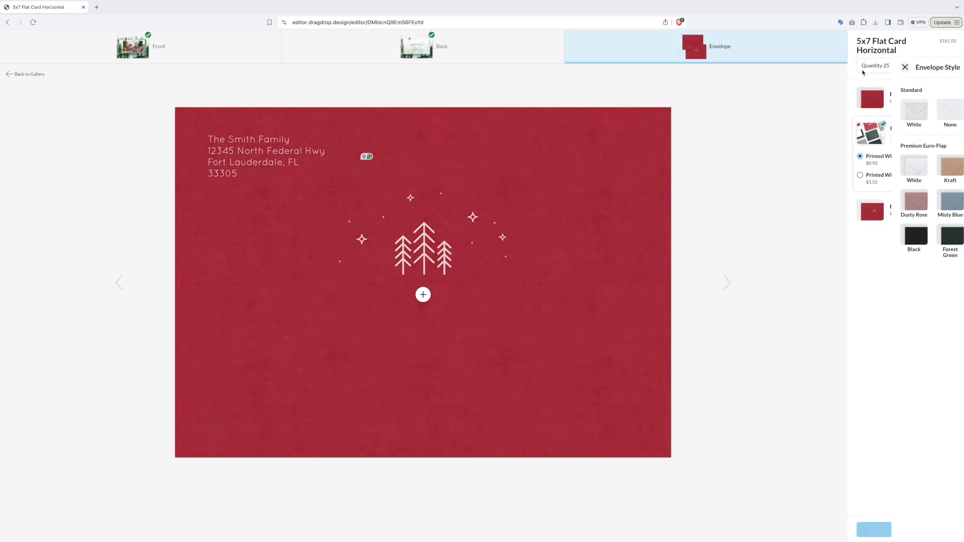
click(912, 216)
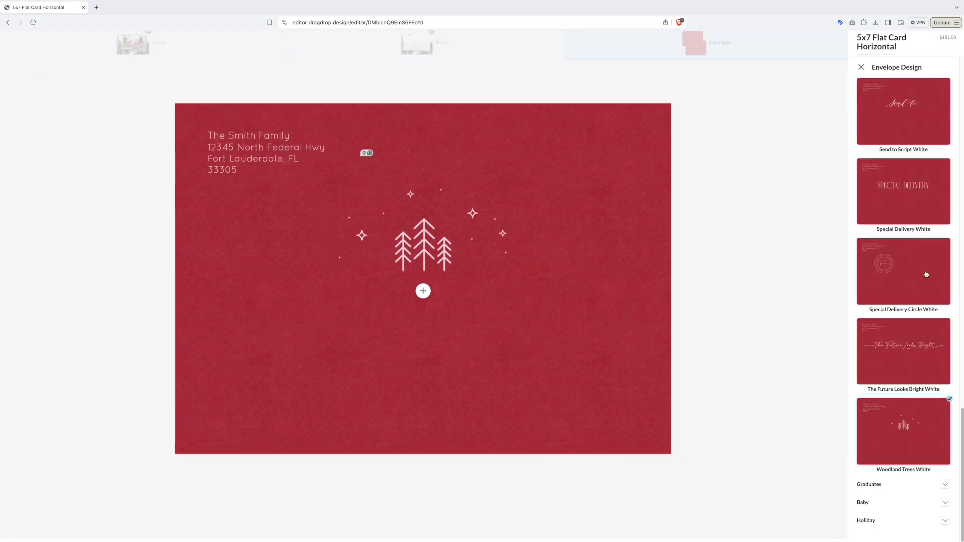
scroll(913, 281, up, 5)
click(922, 272)
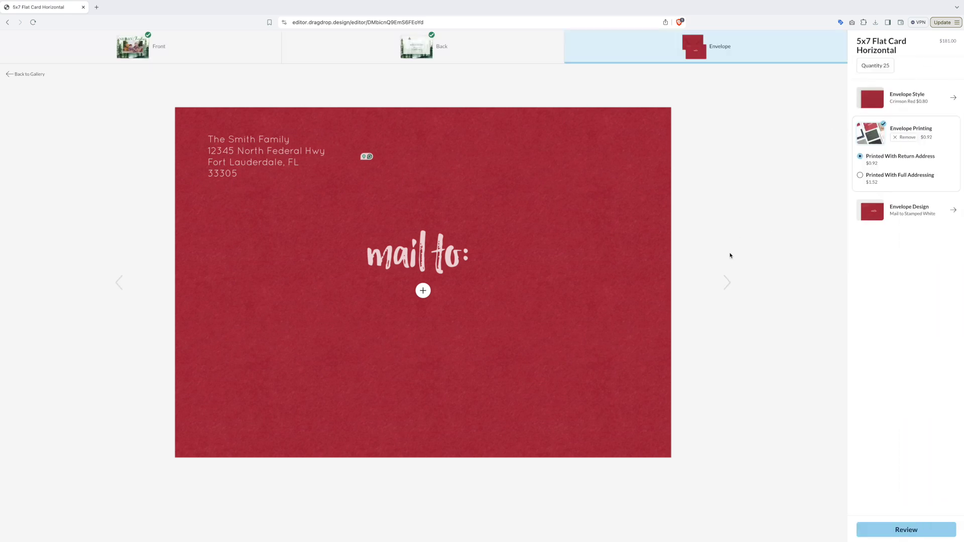
Step: Review the proof's front, back and envelope, then return to the order page
click(911, 532)
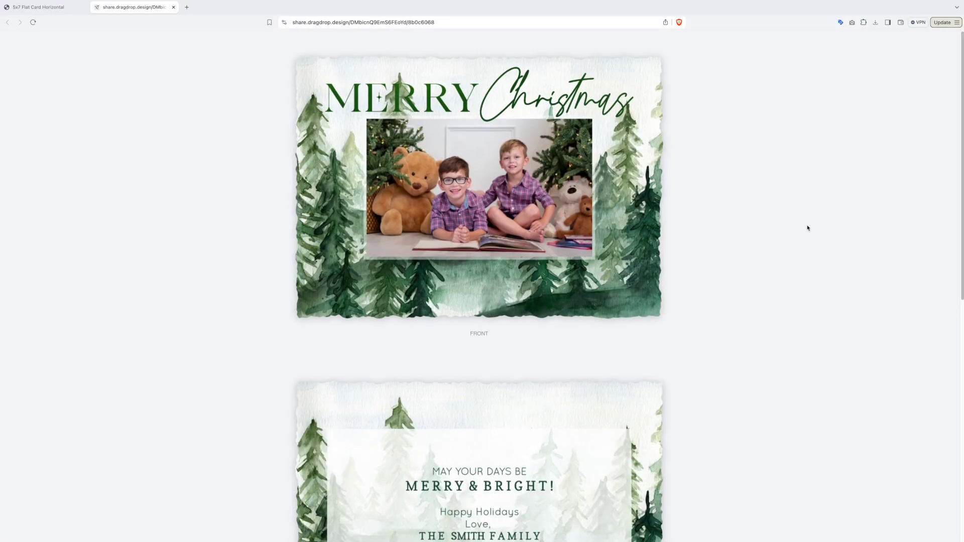
scroll(809, 231, down, 1)
scroll(807, 228, down, 5)
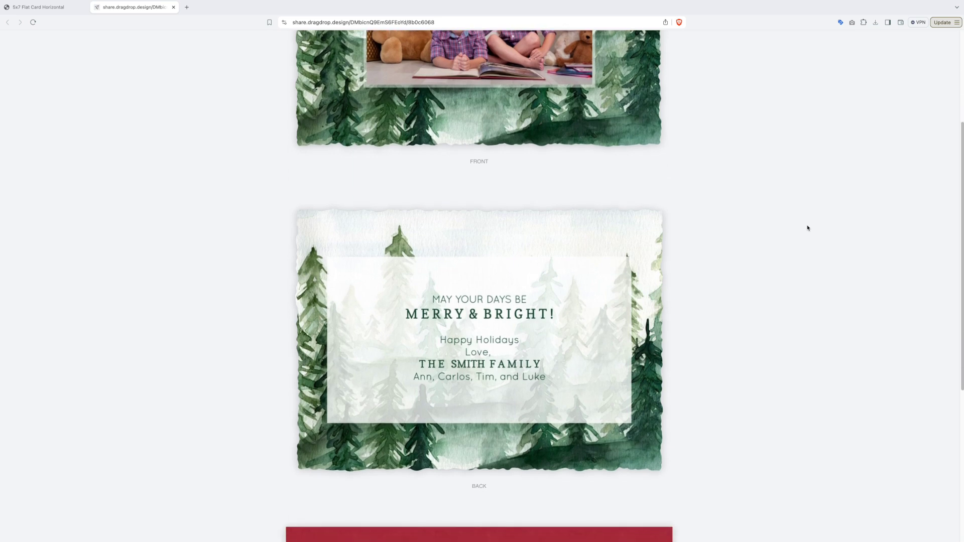
scroll(808, 228, down, 3)
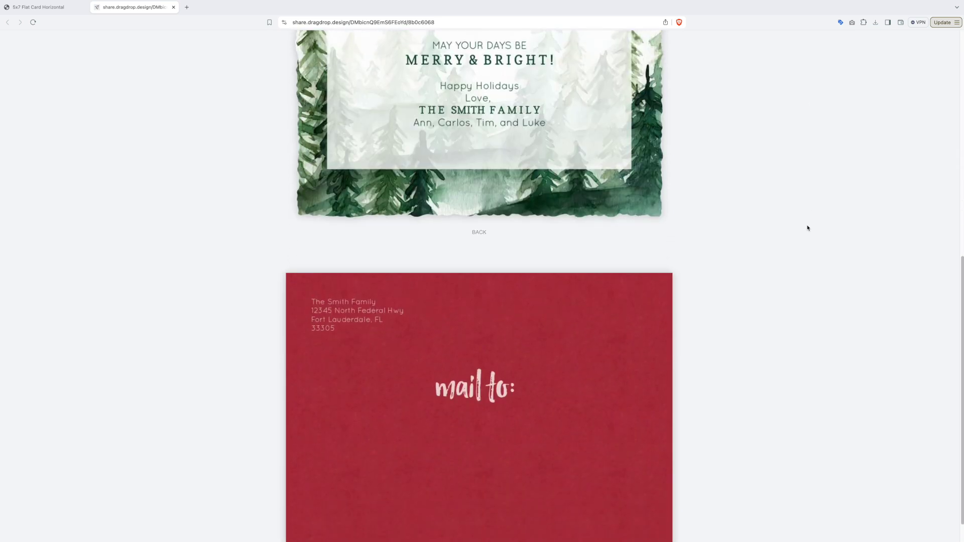
scroll(808, 227, up, 9)
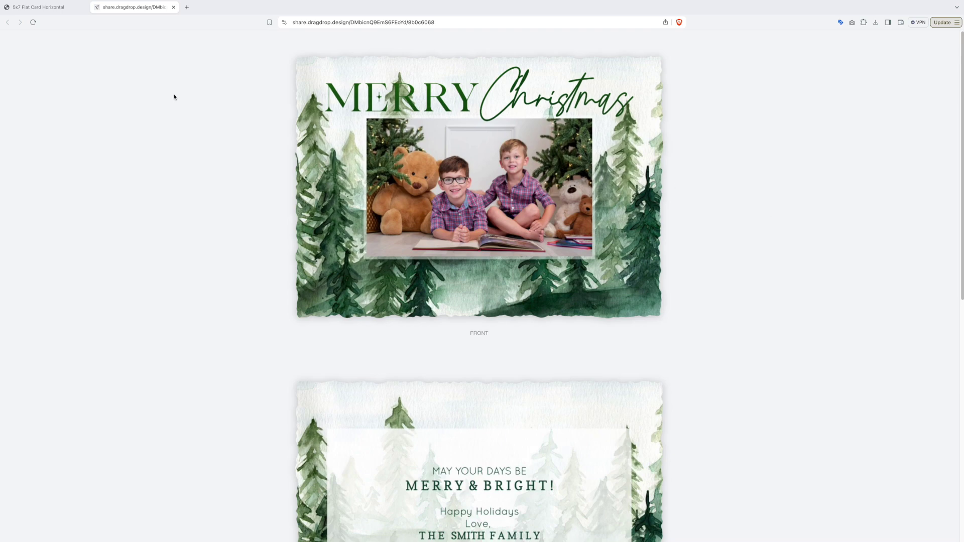
click(38, 7)
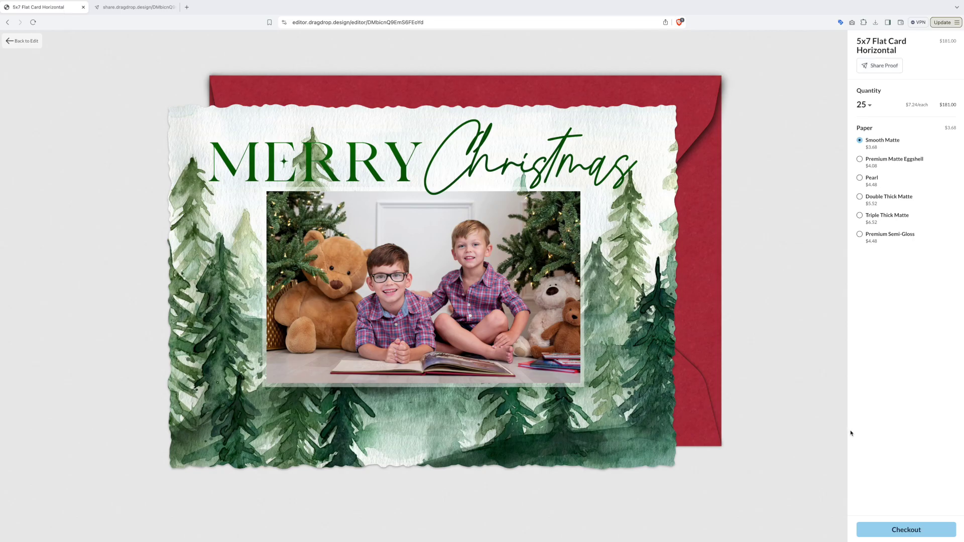
Step: Choose Premium Matte Eggshell paper for the 25 cards and add them to the cart
click(860, 159)
click(860, 141)
click(887, 166)
click(913, 529)
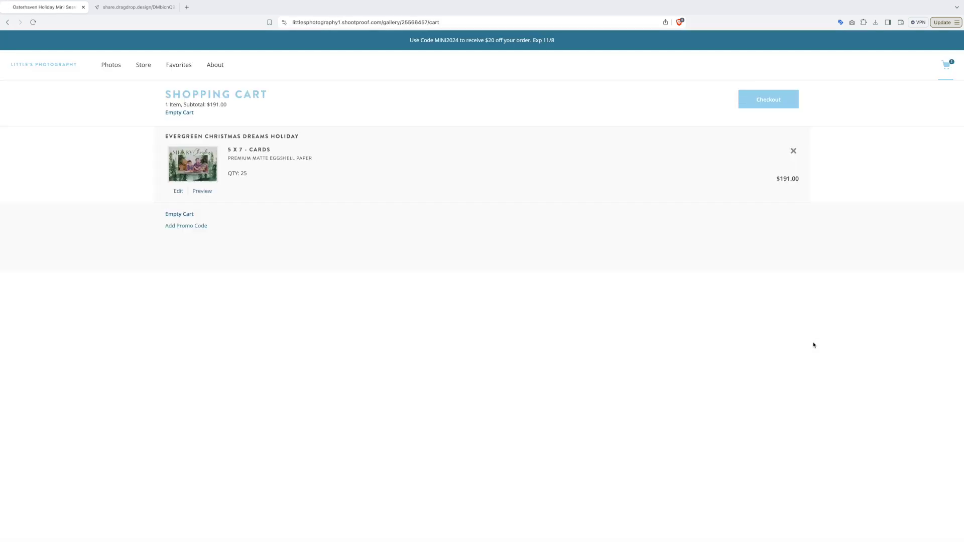
Step: Apply promo code MINI2024, dropping the subtotal to $171.00, and go to the Store
click(193, 226)
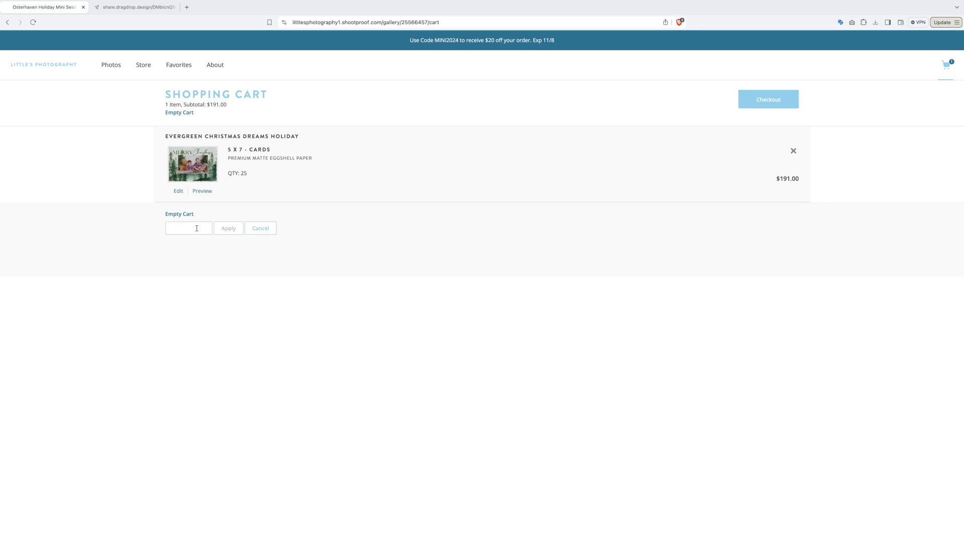
text(MINI2024)
click(228, 228)
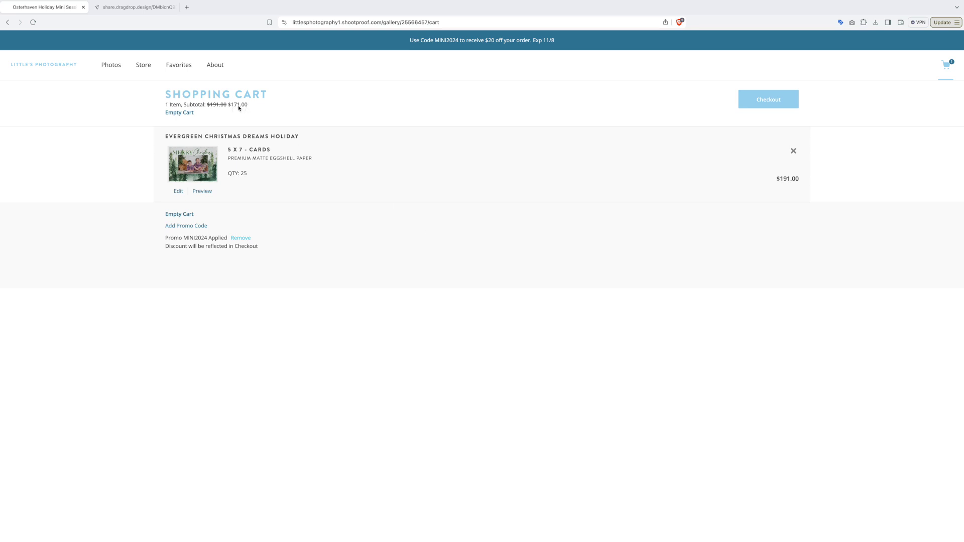
click(146, 69)
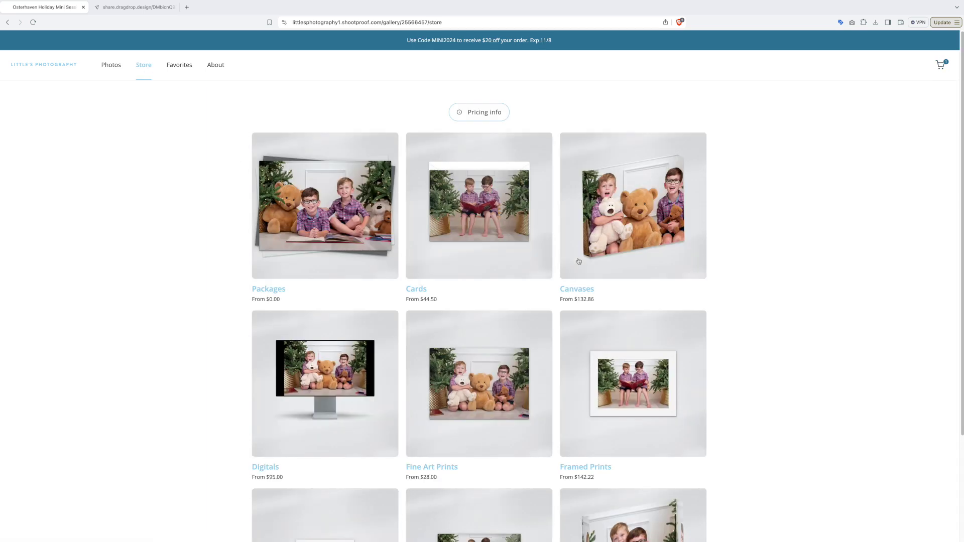
Step: Open the Acrylic Blocks product, browse its sample photos, and pick the 5 x 7 size at $111.70
scroll(578, 261, down, 3)
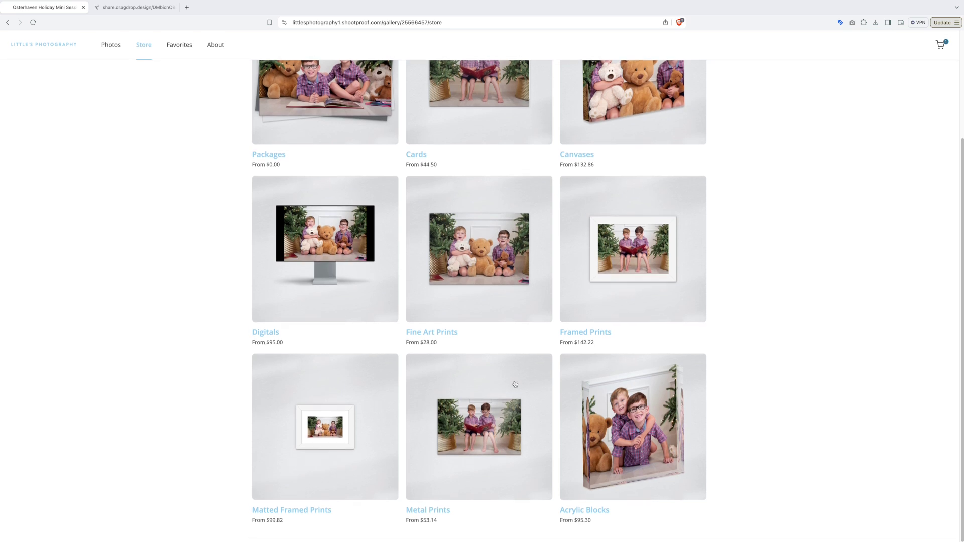
click(622, 422)
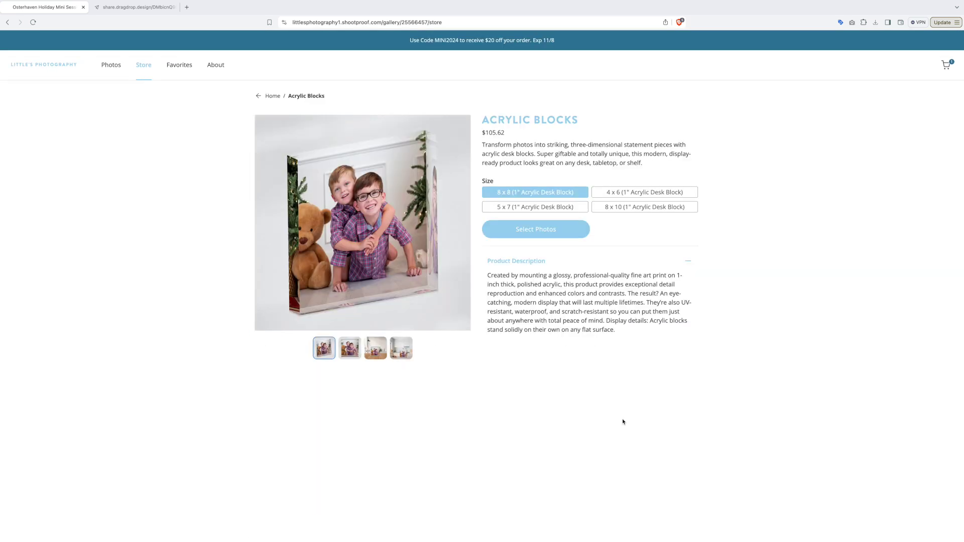
click(351, 354)
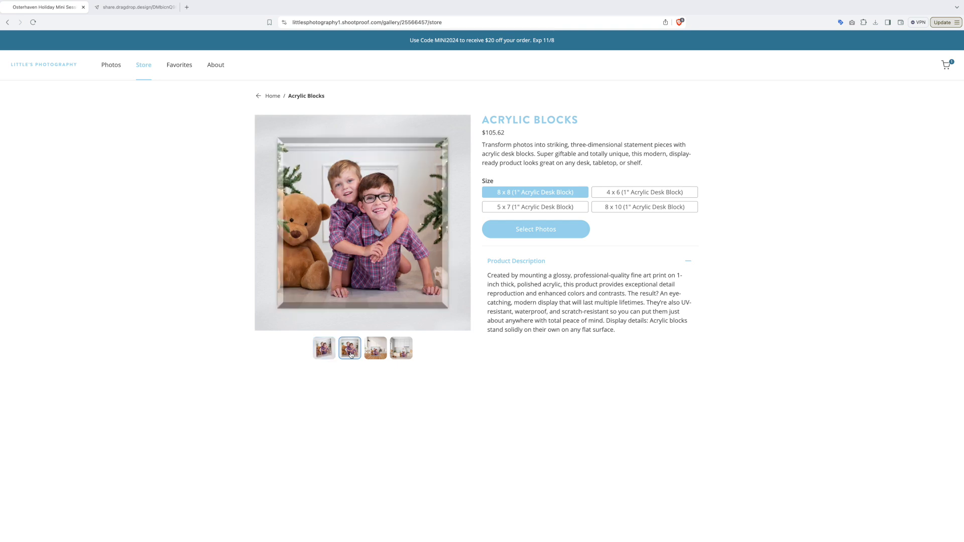
click(374, 354)
click(402, 354)
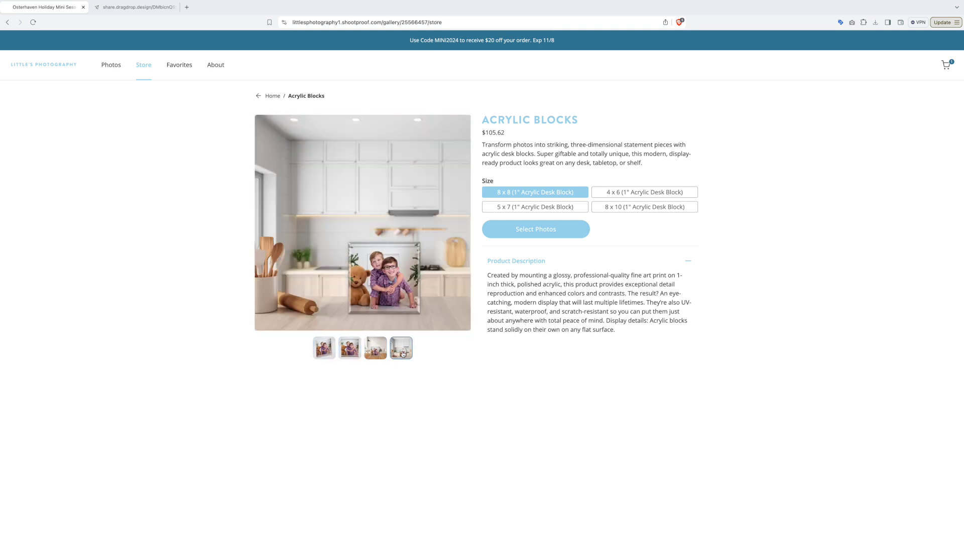
click(557, 210)
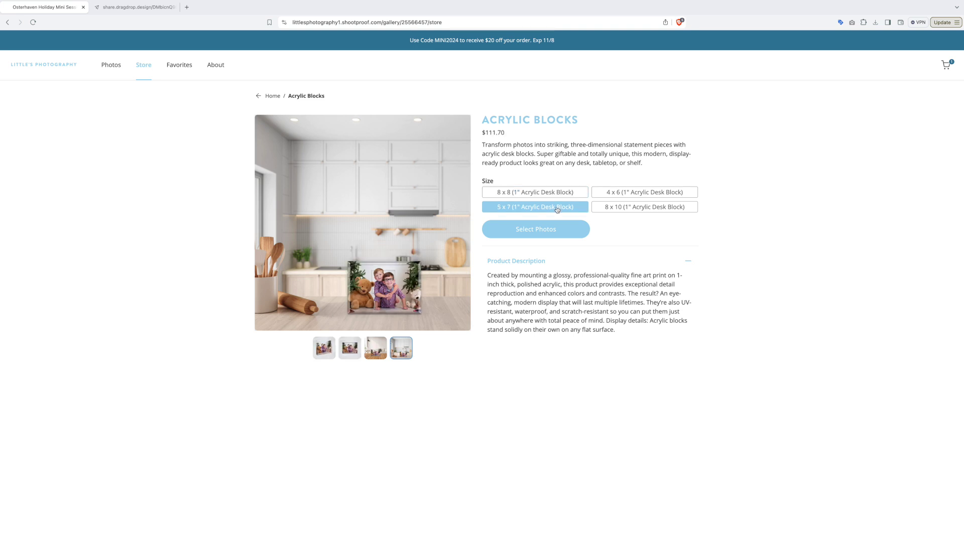
click(544, 231)
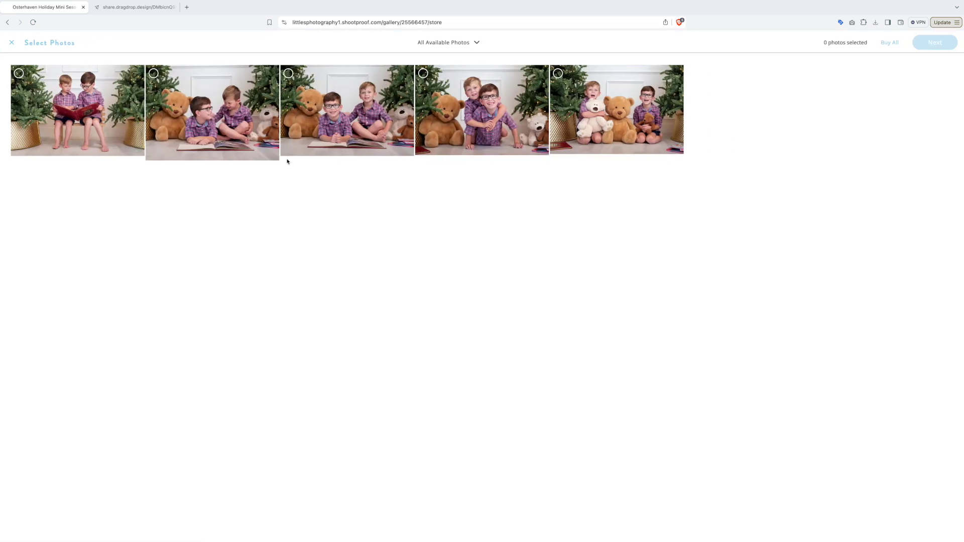
Step: Use the boys-reading photo on the acrylic block with a slightly zoomed crop, add it to the cart, and view the cart
click(107, 122)
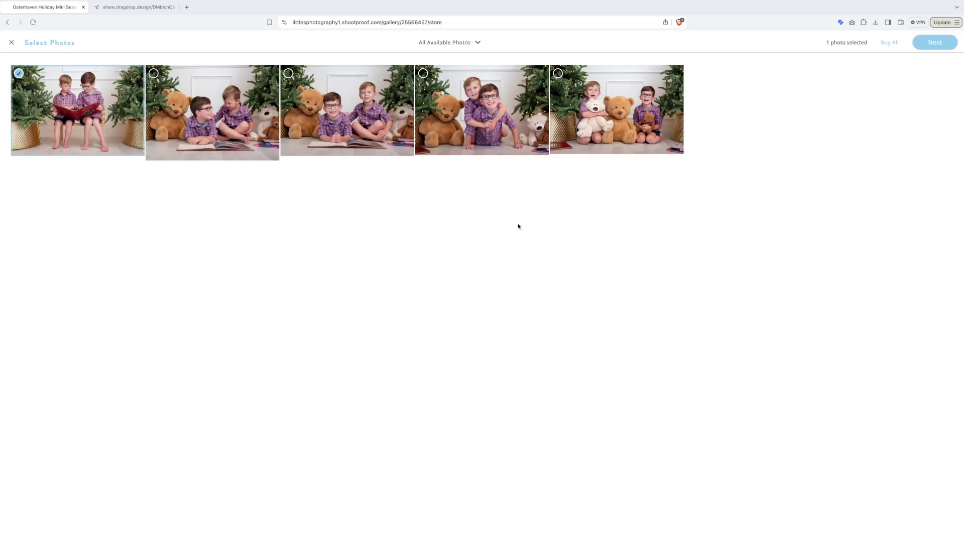
click(934, 42)
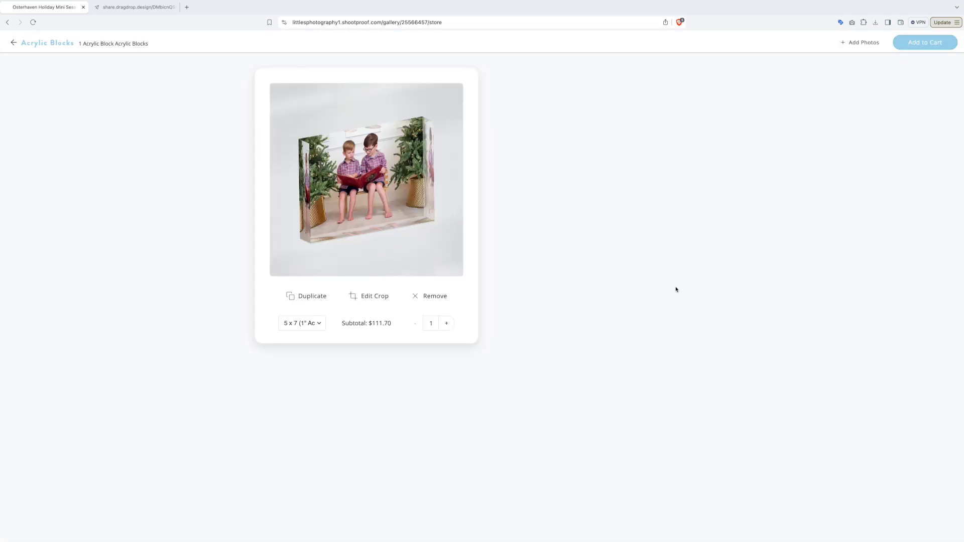
click(363, 300)
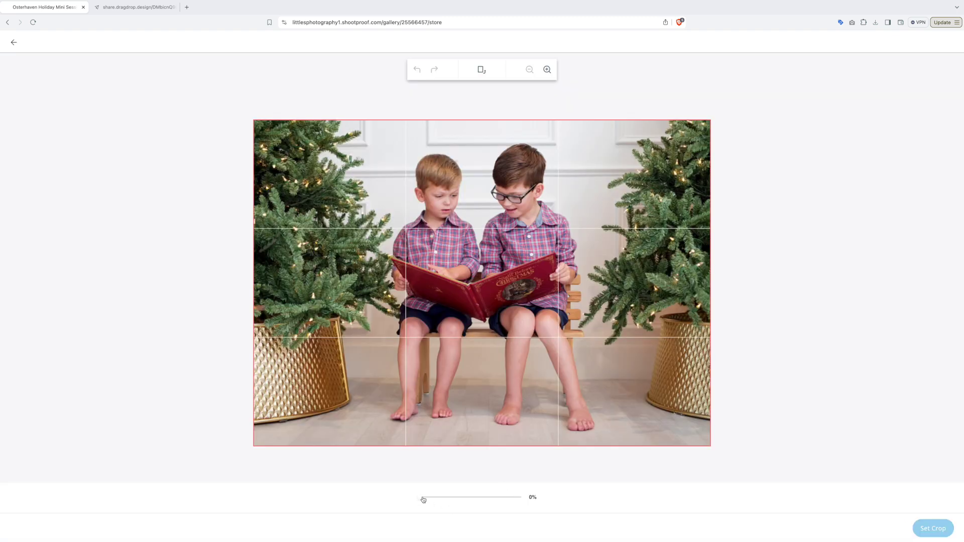
drag(421, 498, 417, 500)
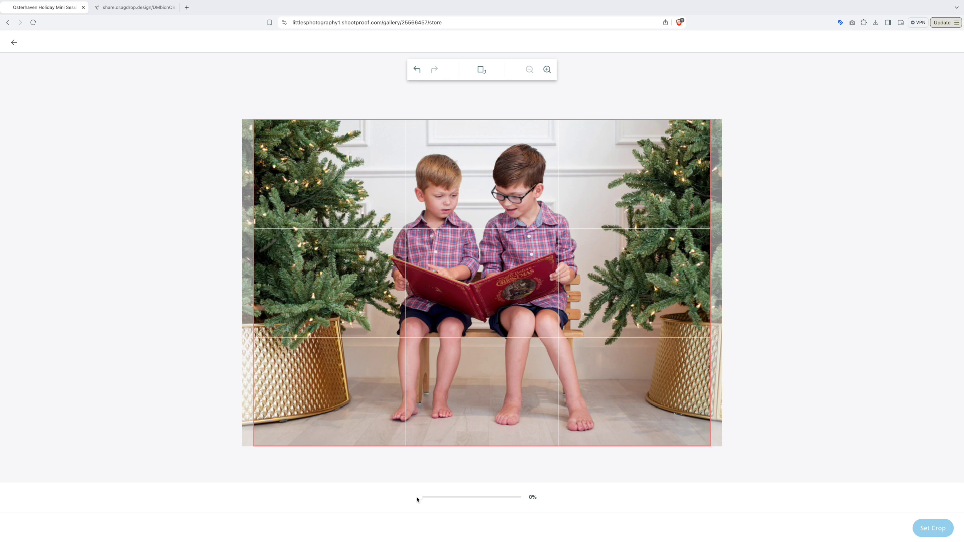
click(924, 530)
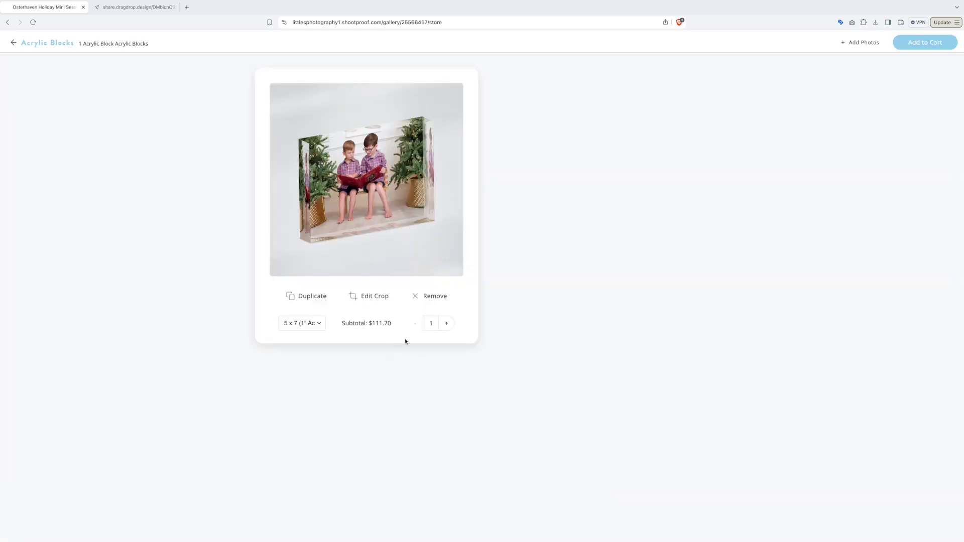
click(934, 44)
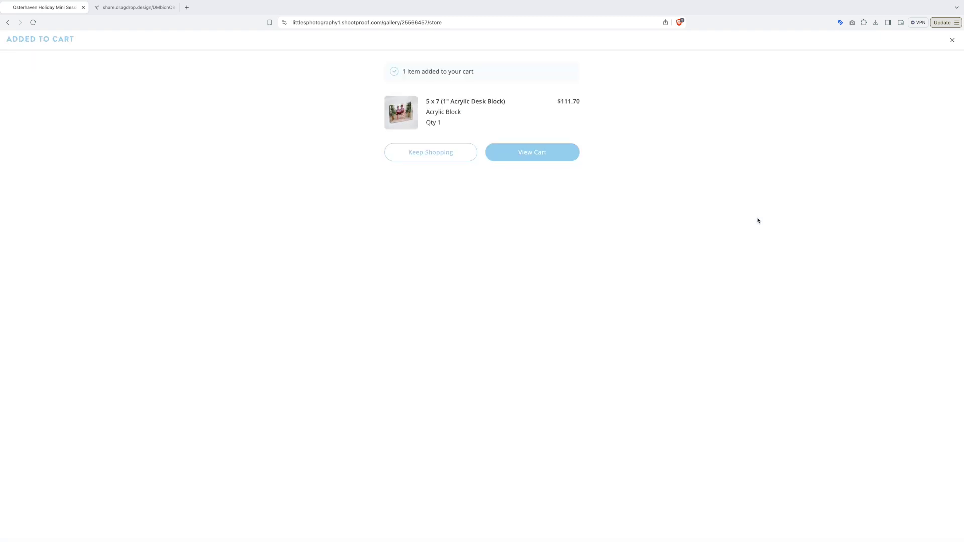
click(534, 157)
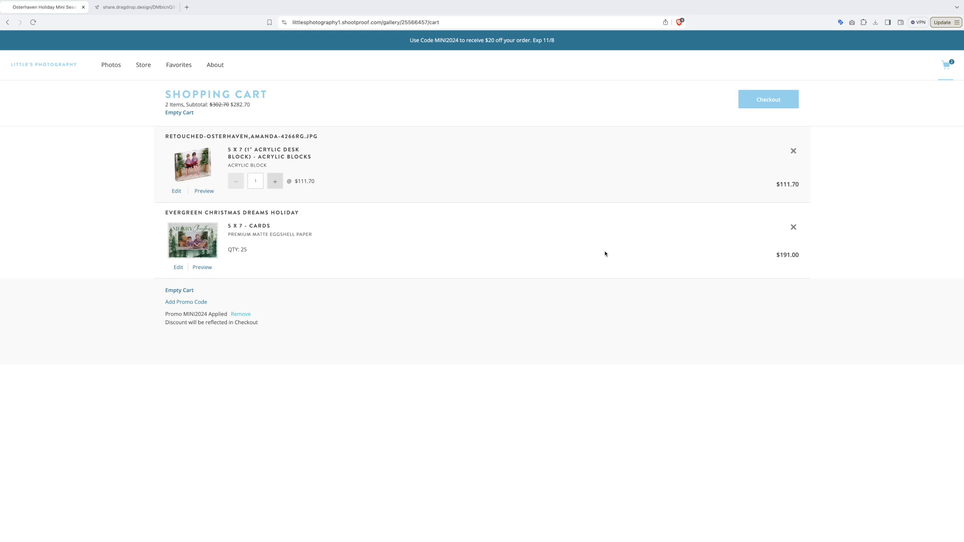
Step: Check out both items, totalling $302.69 with the MINI2024 discount, and start at the Email field
click(769, 100)
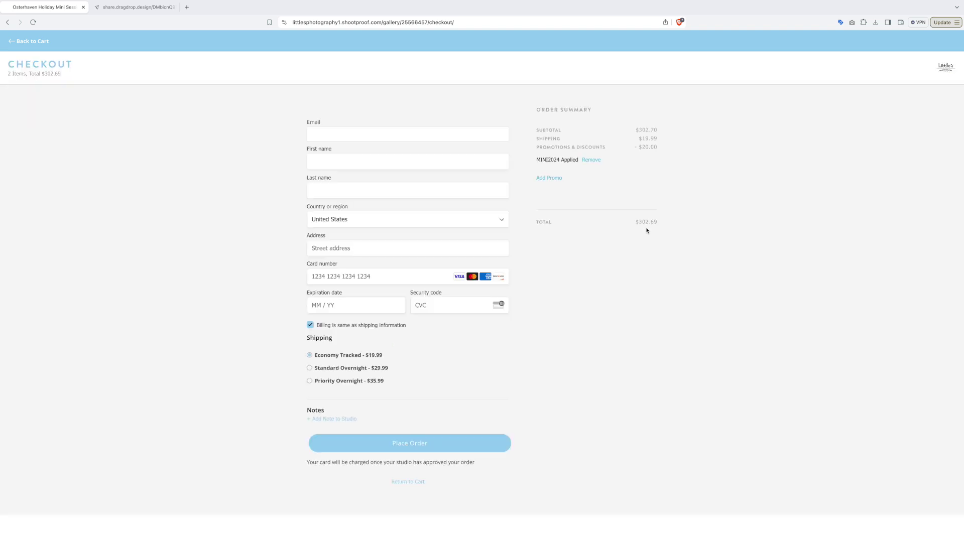
click(407, 131)
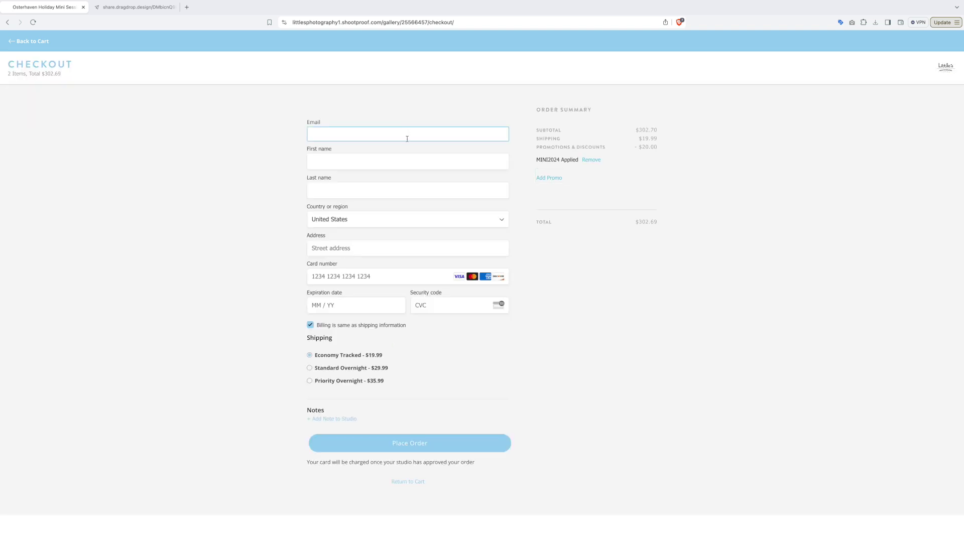